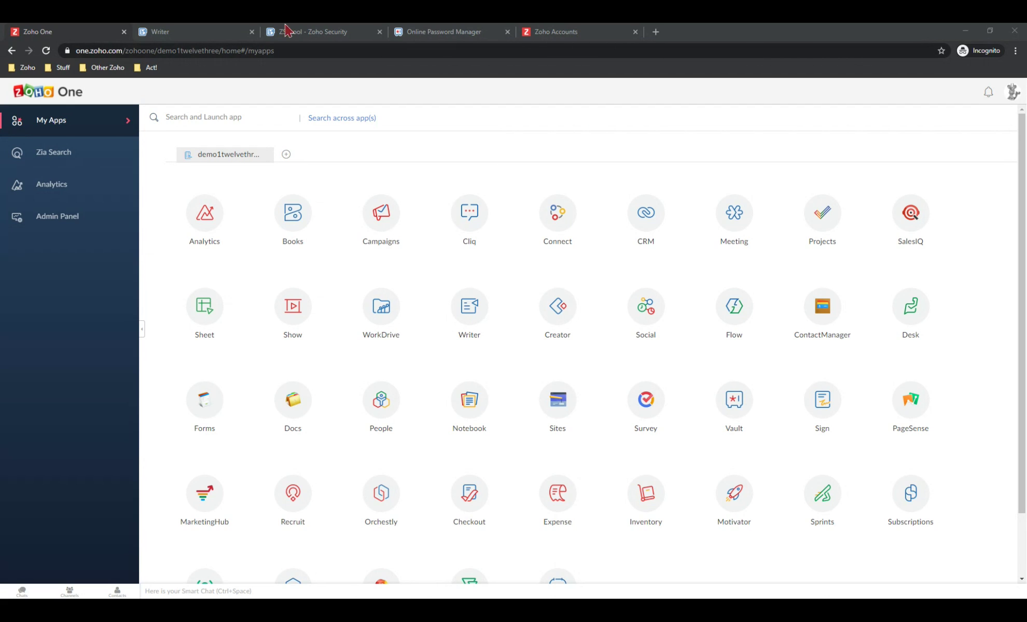
Replace the old Zoho Accounts tab with a fresh tab loading accounts.zoho.com
{"action": "left_click", "coordinate": [635, 32]}
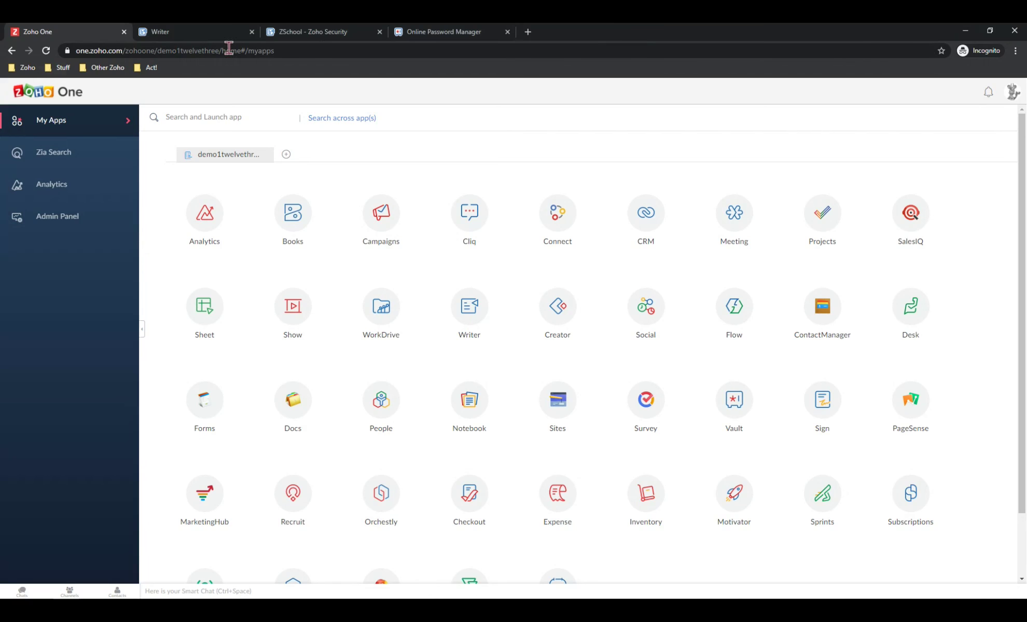
{"action": "left_click", "coordinate": [532, 32]}
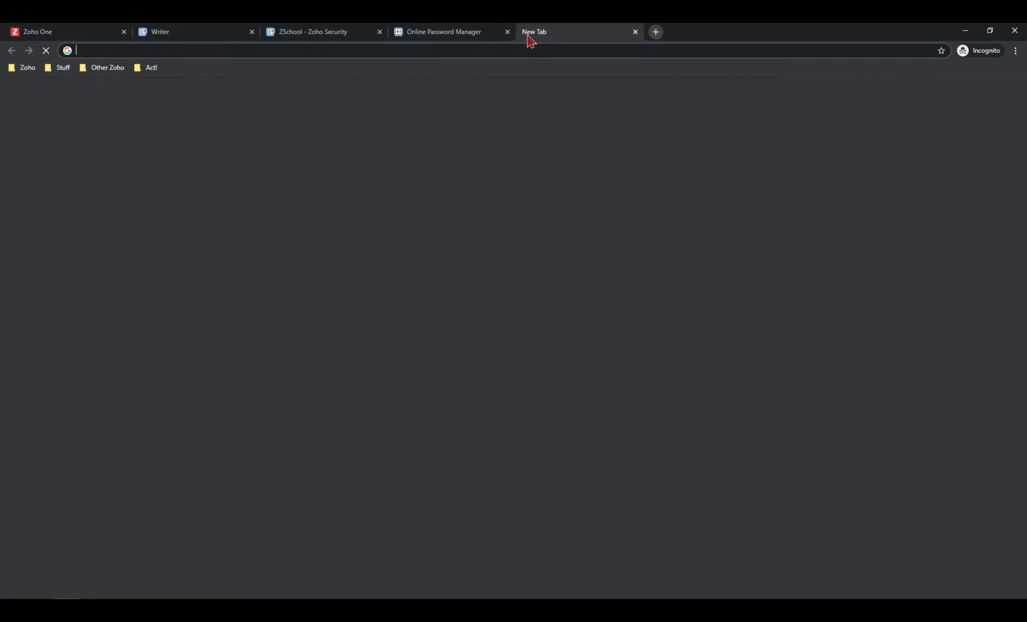
{"action": "type", "text": "Accounts."}
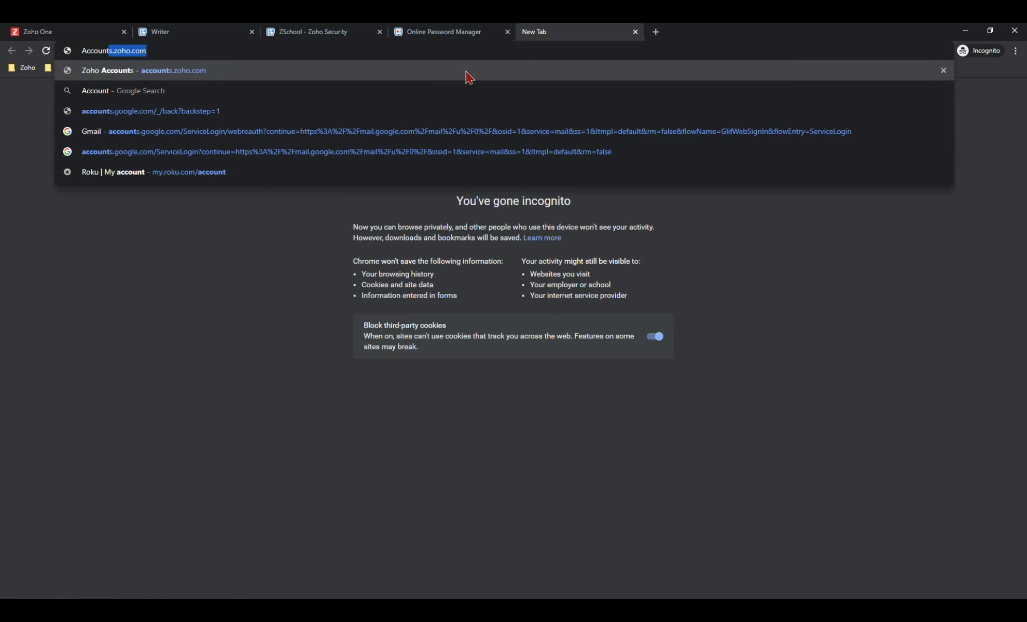
{"action": "type", "text": ".com"}
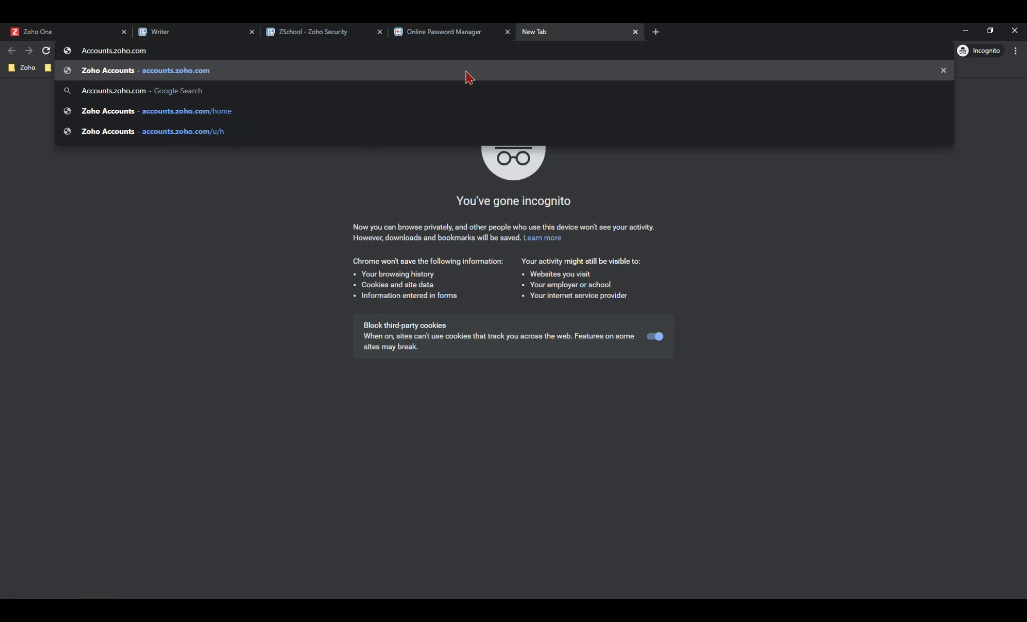
{"action": "key", "text": "Return"}
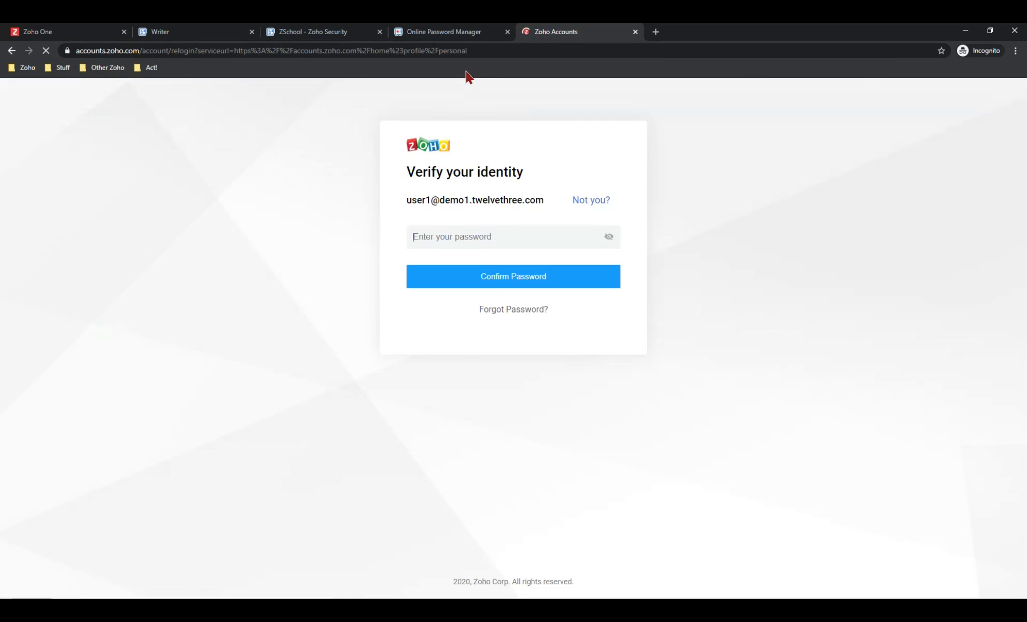
Verify identity with the account password to reach the Profile page
{"action": "left_click", "coordinate": [492, 236]}
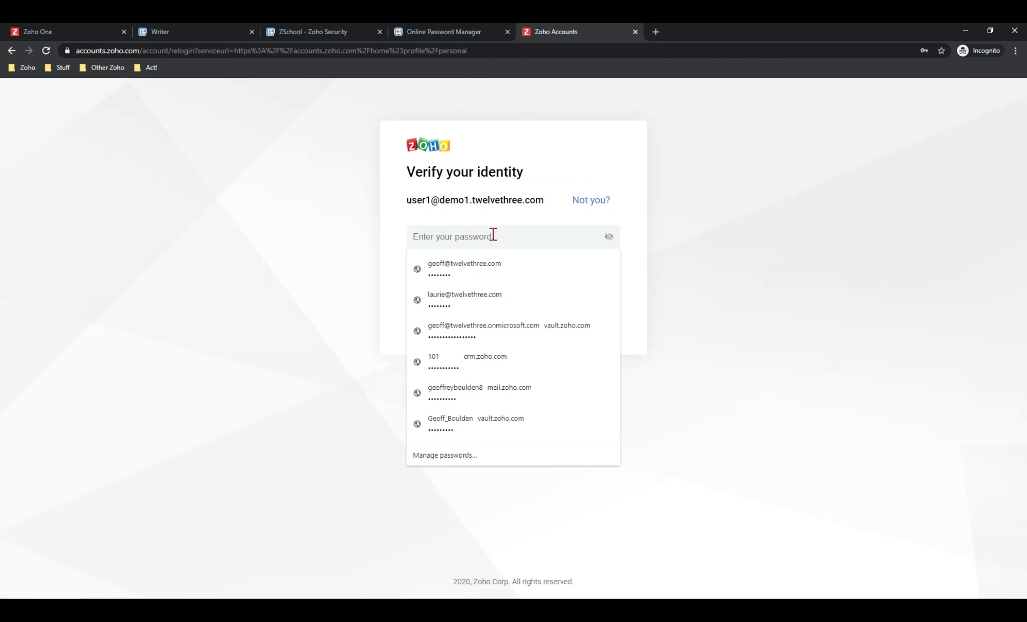
{"action": "type", "text": "•••••••••••••••"}
{"action": "key", "text": "Return"}
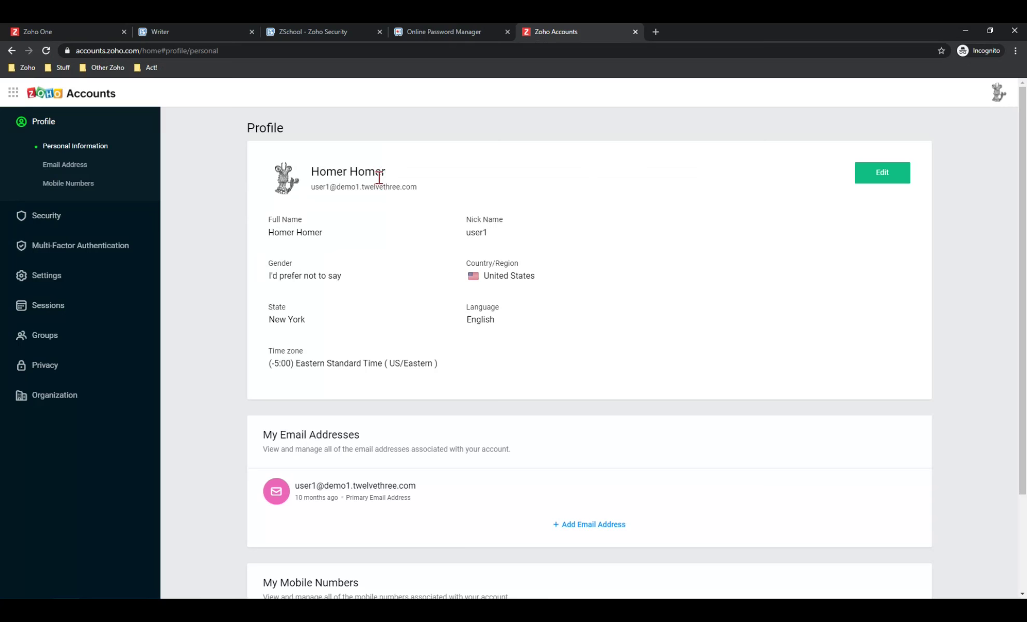
{"action": "scroll", "coordinate": [305, 253], "scroll_direction": "down", "scroll_amount": 2}
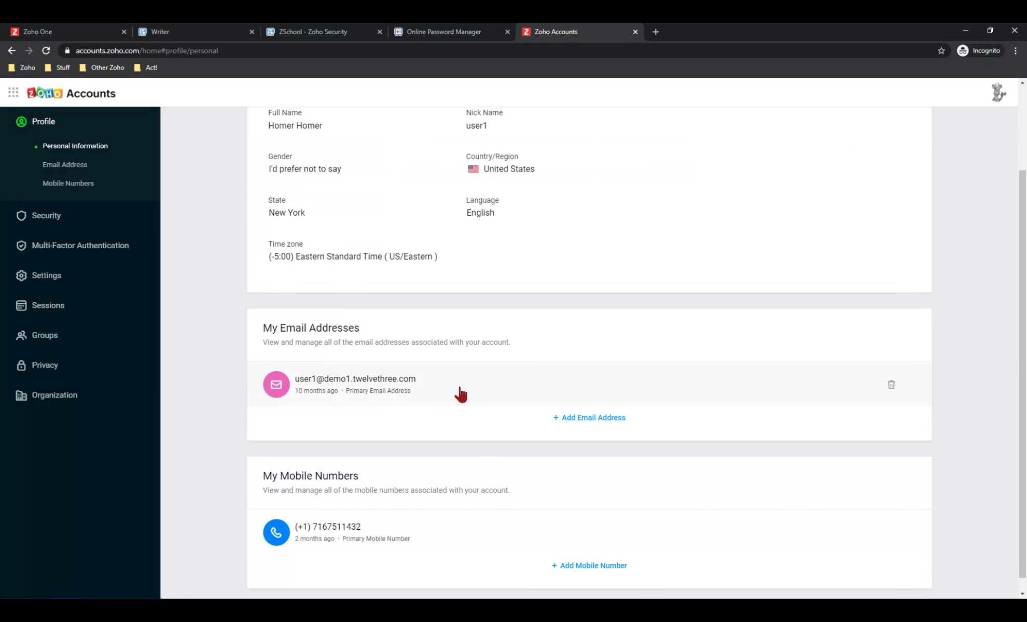
{"action": "scroll", "coordinate": [446, 393], "scroll_direction": "down", "scroll_amount": 1}
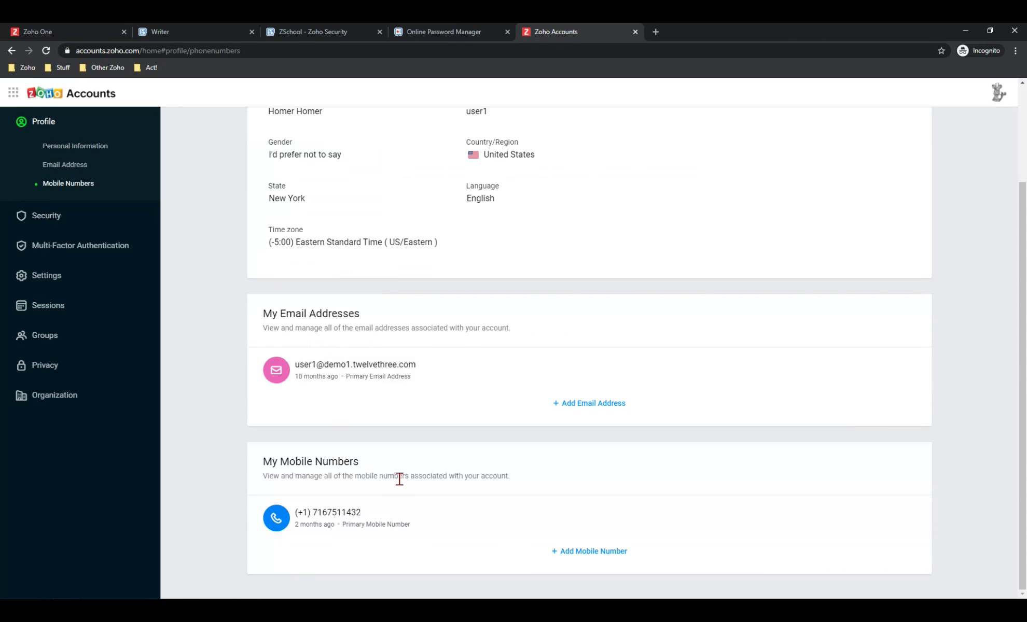
{"action": "scroll", "coordinate": [96, 192], "scroll_direction": "up", "scroll_amount": 3}
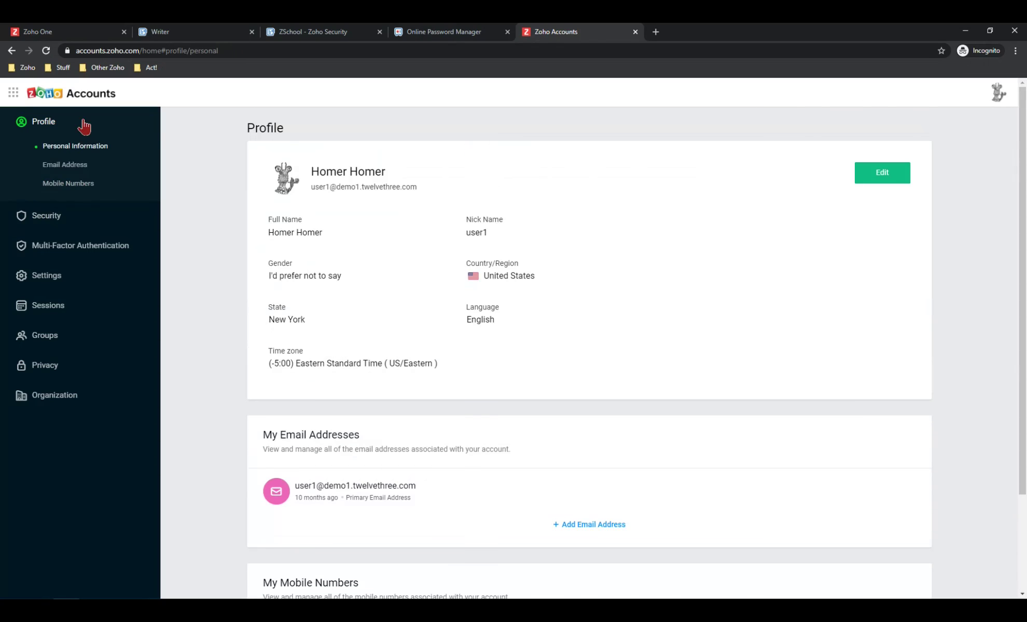
{"action": "left_click", "coordinate": [40, 219]}
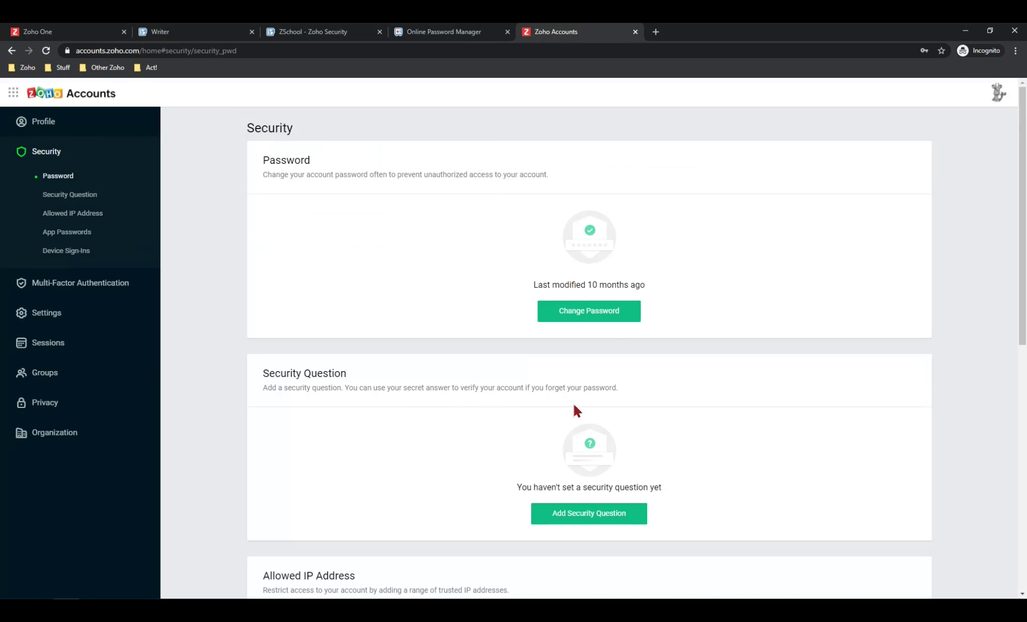
Scroll the Security page down to the Security Question and Allowed IP Address sections
{"action": "scroll", "coordinate": [557, 413], "scroll_direction": "down", "scroll_amount": 3}
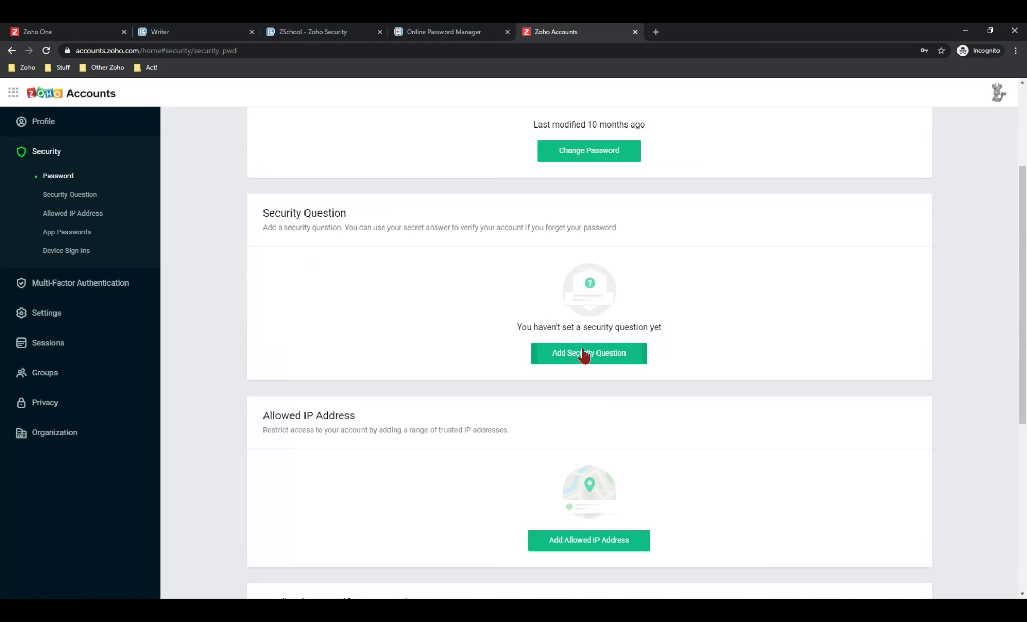
{"action": "scroll", "coordinate": [584, 355], "scroll_direction": "down", "scroll_amount": 2}
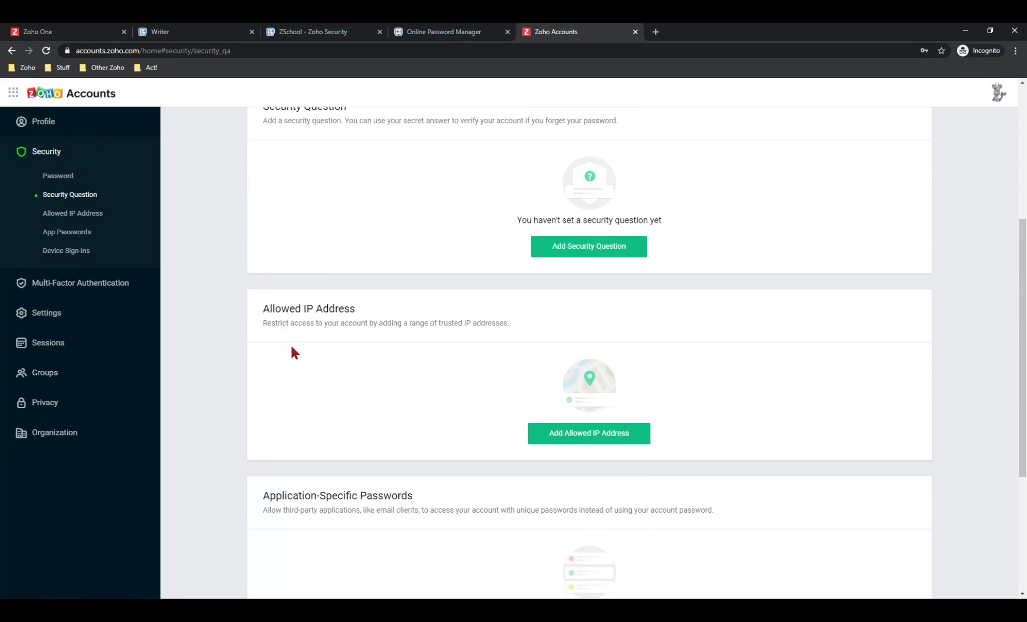
{"action": "scroll", "coordinate": [300, 347], "scroll_direction": "down", "scroll_amount": 4}
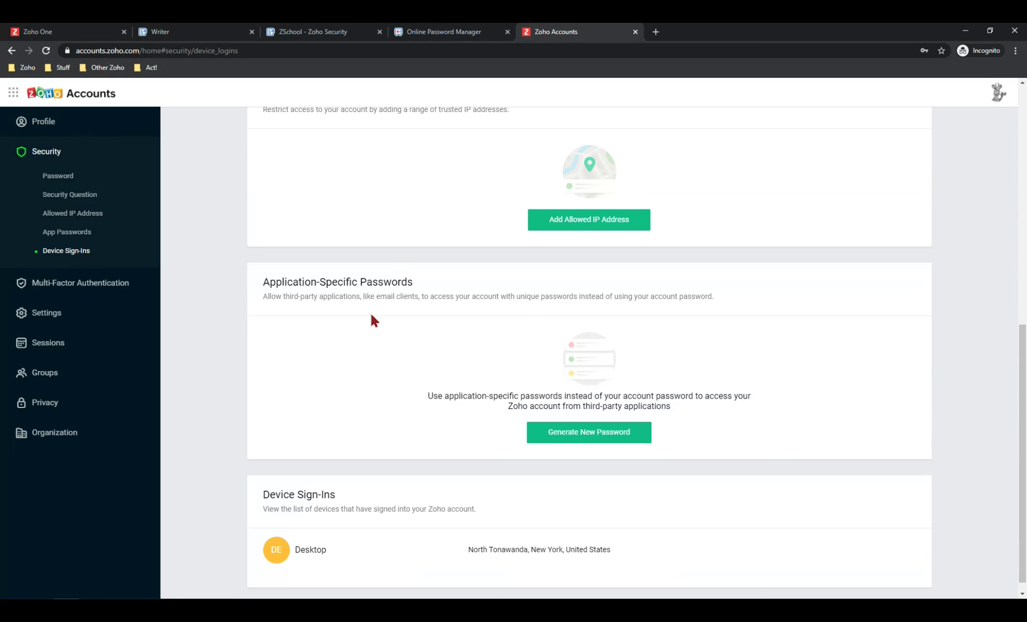
{"action": "scroll", "coordinate": [596, 428], "scroll_direction": "down", "scroll_amount": 1}
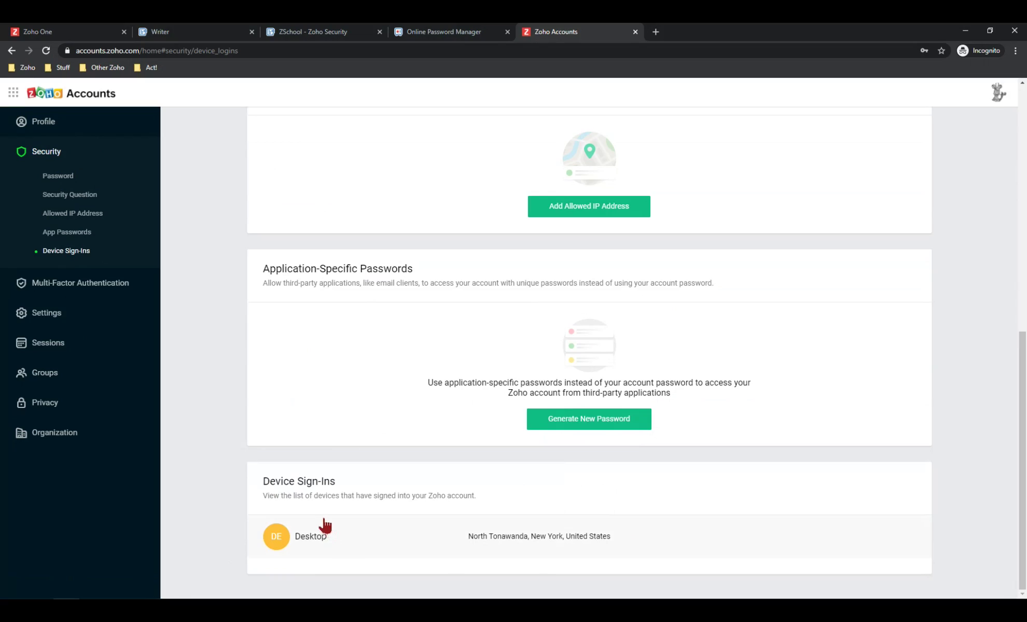
{"action": "left_click", "coordinate": [86, 175]}
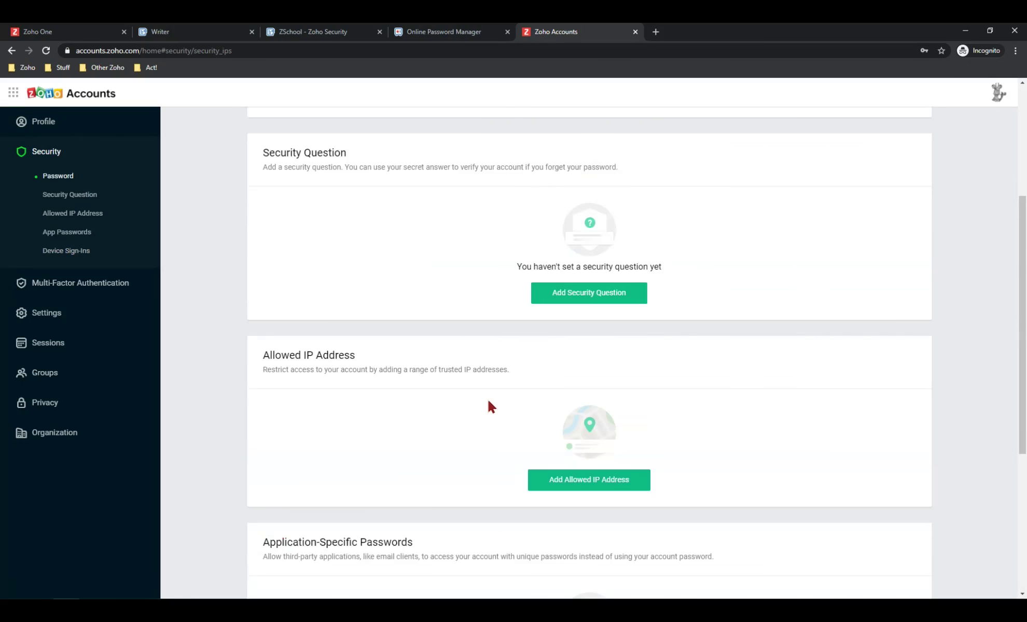
{"action": "scroll", "coordinate": [482, 391], "scroll_direction": "down", "scroll_amount": 6}
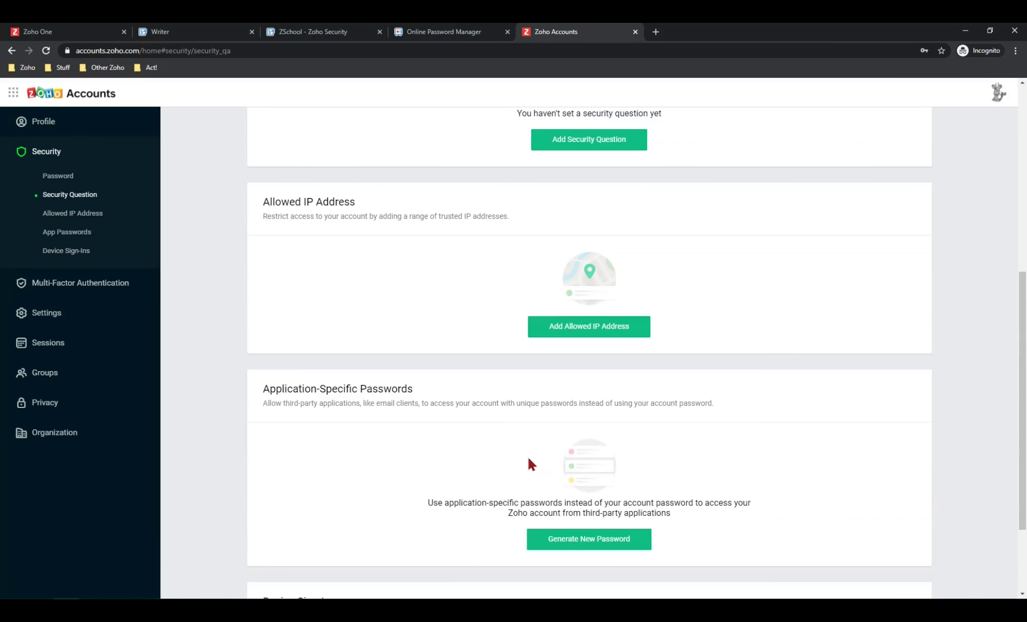
{"action": "scroll", "coordinate": [782, 395], "scroll_direction": "down", "scroll_amount": 3}
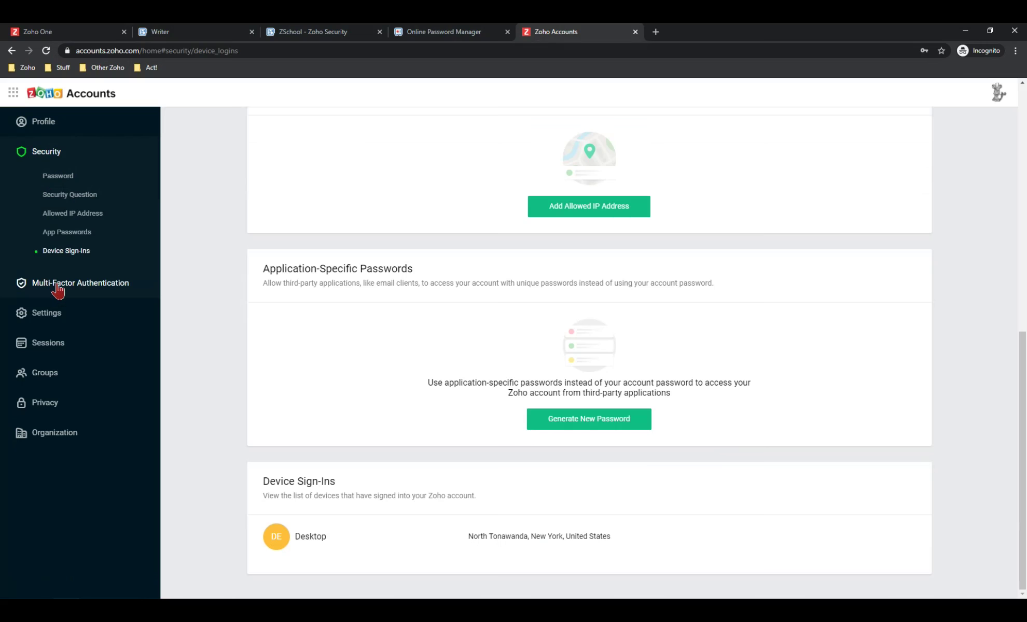
Show the Multi-Factor Authentication page listing the four MFA modes
{"action": "left_click", "coordinate": [58, 284]}
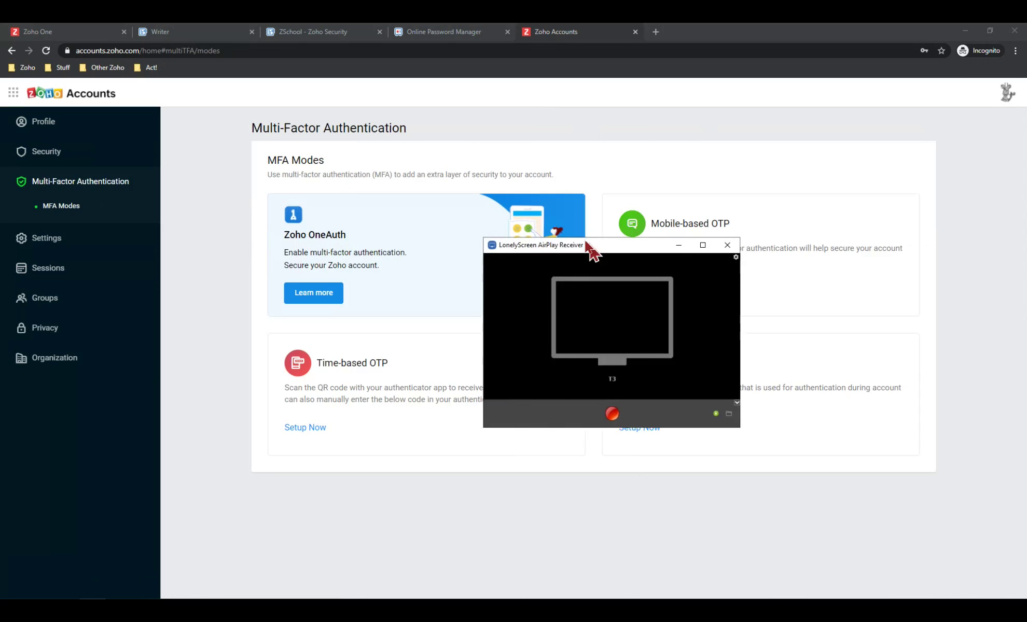
Maximize the LonelyScreen AirPlay Receiver window to full screen
{"action": "left_click", "coordinate": [648, 218]}
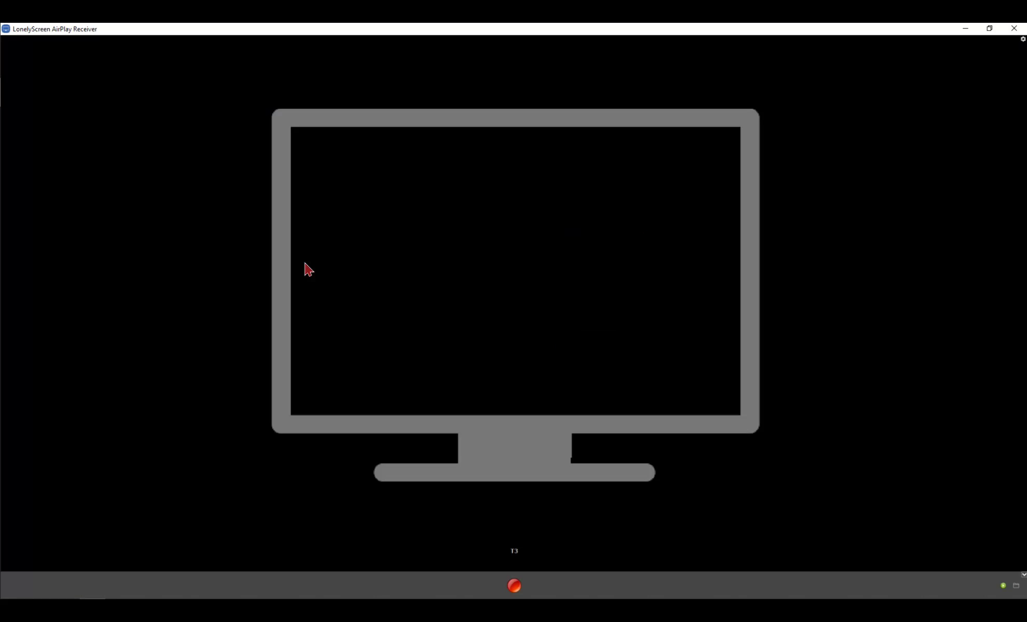
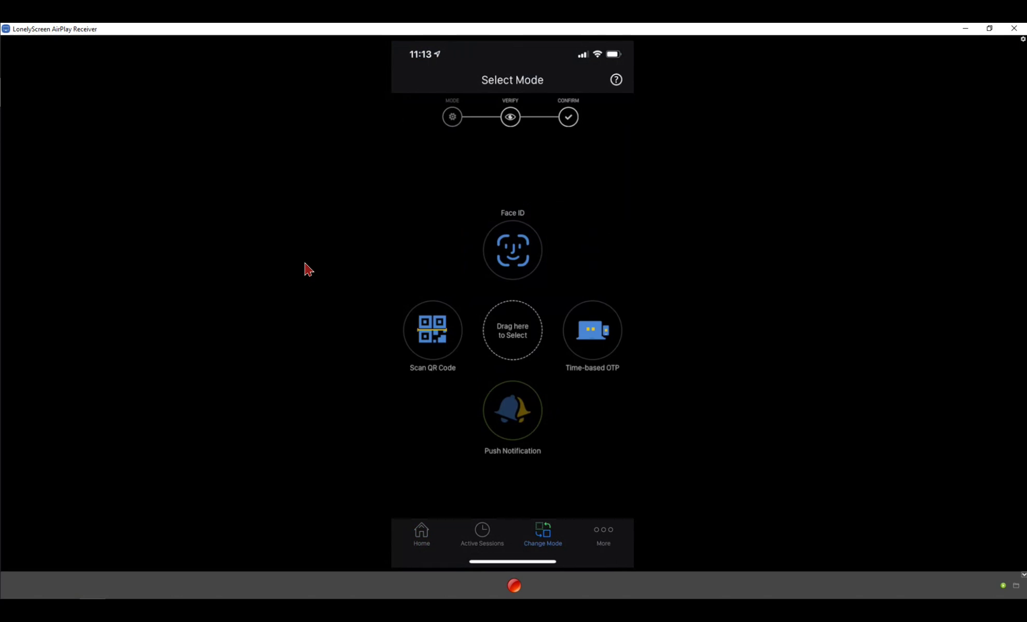
Minimize the LonelyScreen window mirroring OneAuth's Select Mode screen to reveal the browser
{"action": "left_click", "coordinate": [964, 29]}
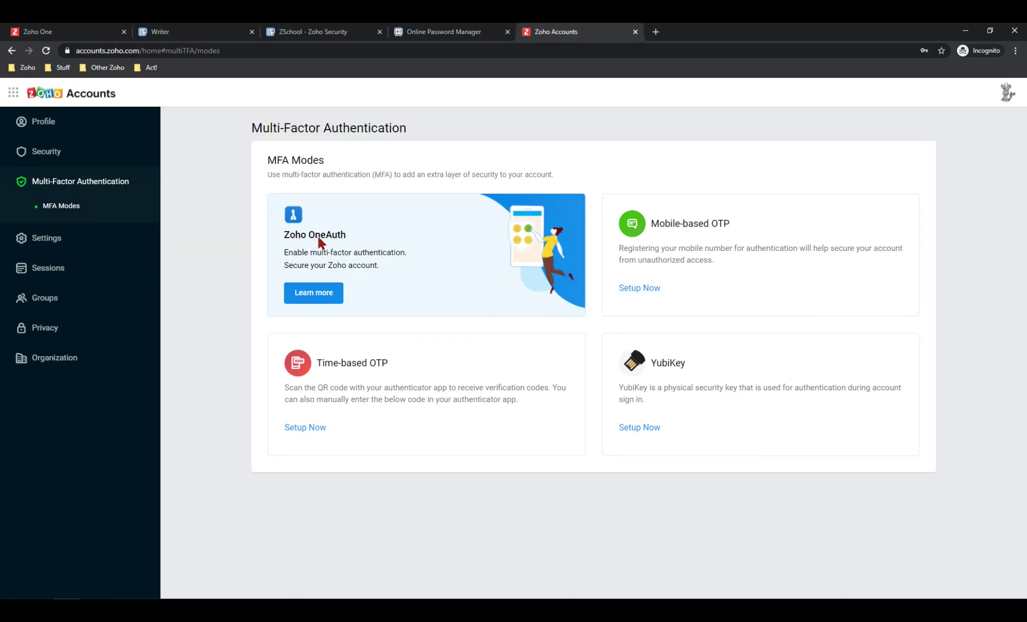
Go to Settings to see Preferences with Date Format, Privacy Settings and Newsletter Subscription
{"action": "left_click", "coordinate": [52, 238]}
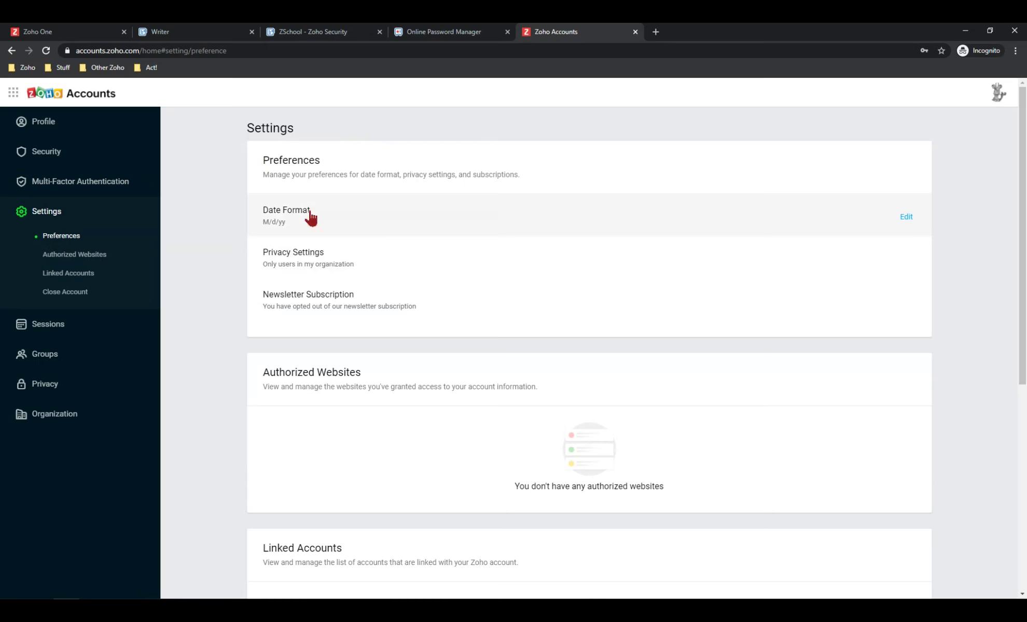
Review Settings down to Close Account, then bring up Sessions with its three active sessions
{"action": "scroll", "coordinate": [319, 169], "scroll_direction": "down", "scroll_amount": 6}
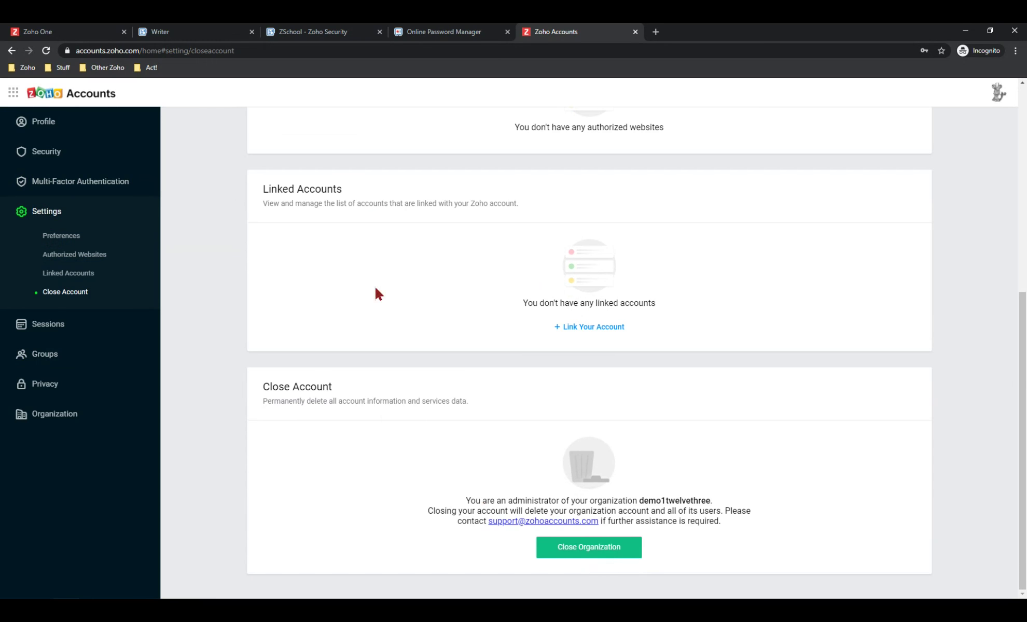
{"action": "left_click", "coordinate": [50, 326]}
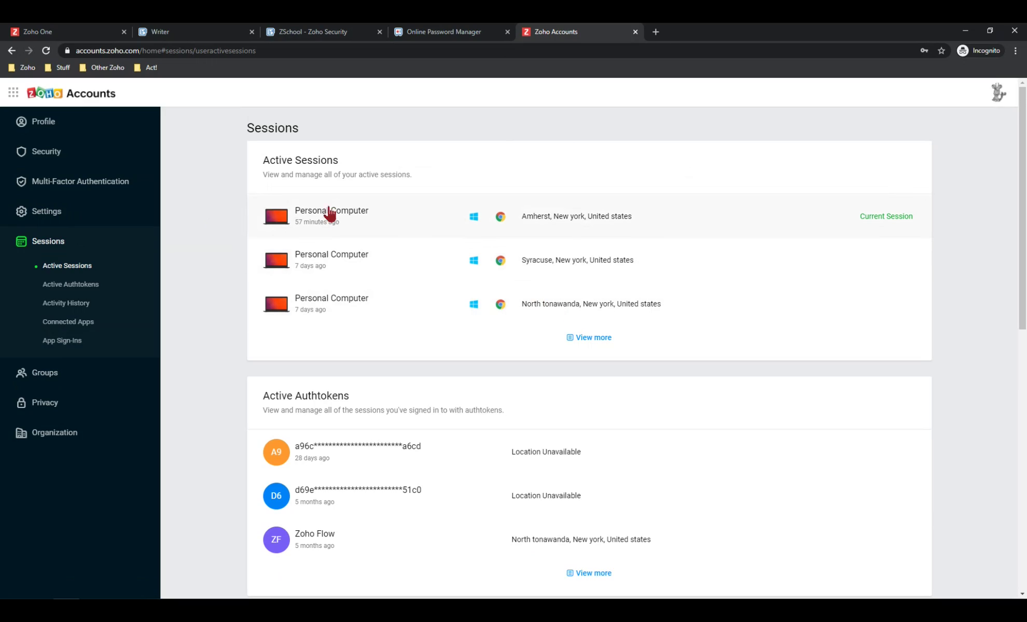
{"action": "left_click", "coordinate": [600, 338]}
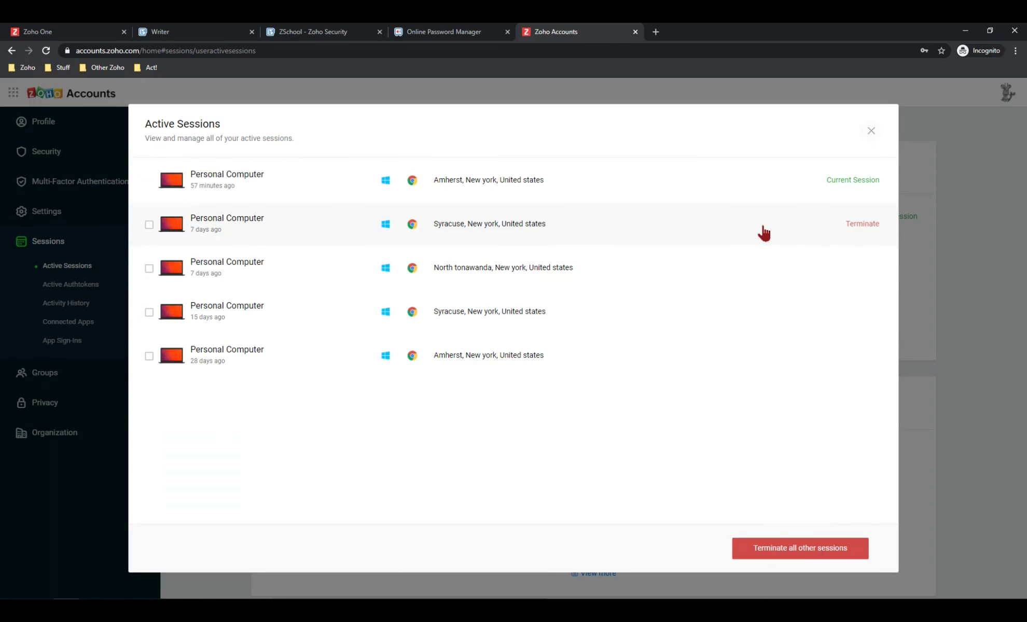
{"action": "left_click", "coordinate": [872, 132]}
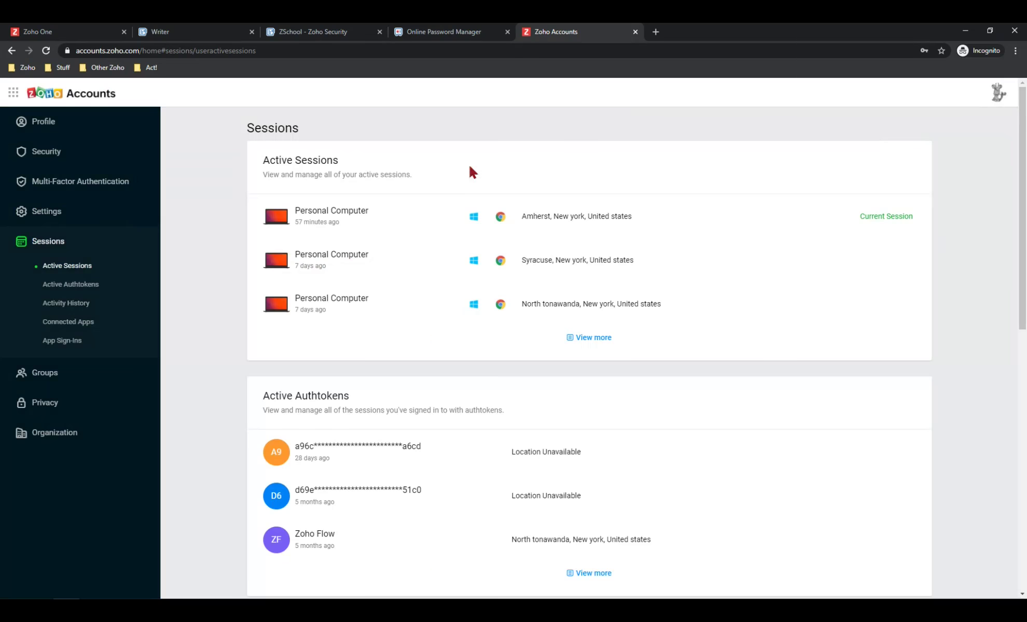
{"action": "scroll", "coordinate": [360, 290], "scroll_direction": "down", "scroll_amount": 3}
{"action": "scroll", "coordinate": [357, 304], "scroll_direction": "up", "scroll_amount": 3}
Load the full account sign-in activity in Activity History, then review the active sessions list
{"action": "left_click", "coordinate": [65, 305]}
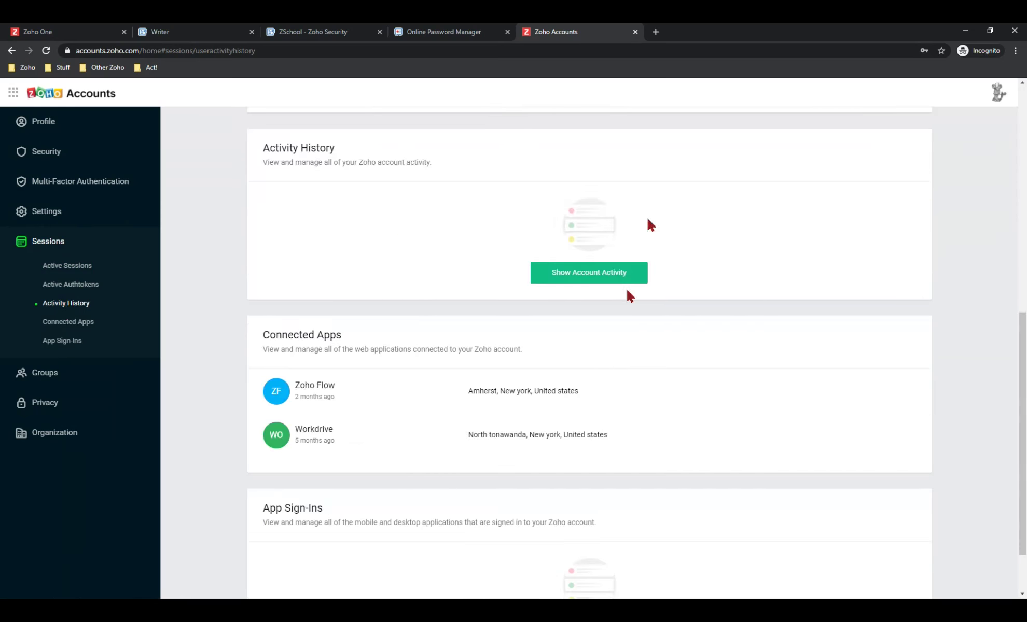
{"action": "left_click", "coordinate": [599, 273]}
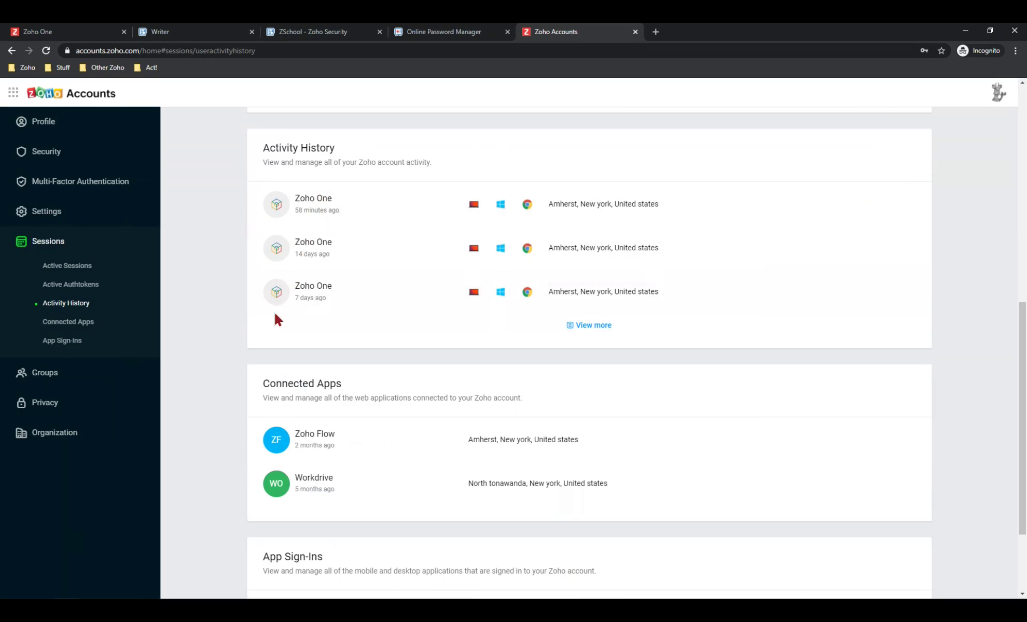
{"action": "left_click", "coordinate": [584, 327]}
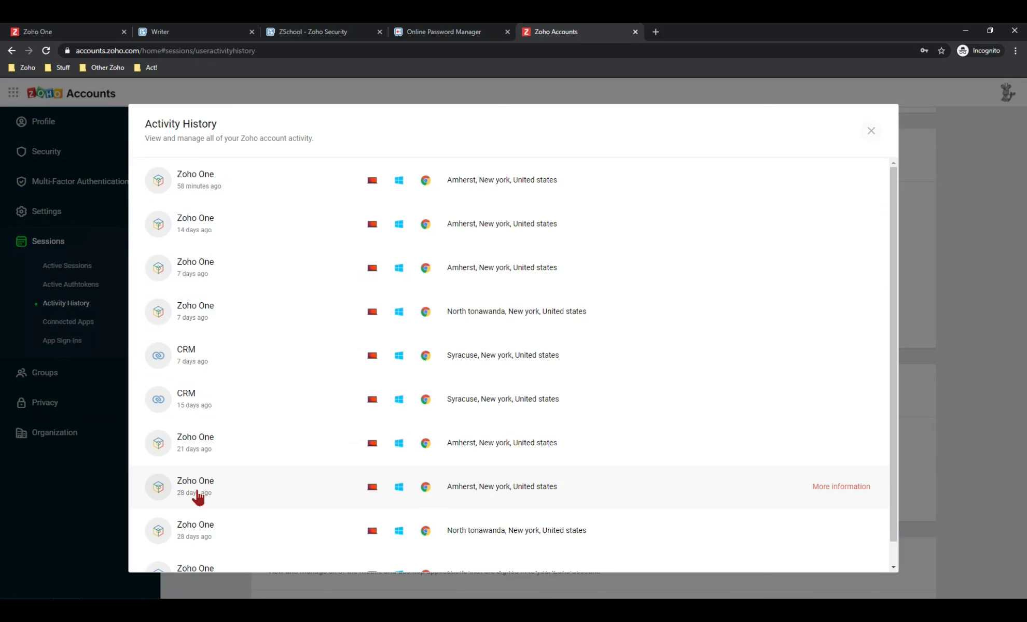
{"action": "left_click", "coordinate": [871, 134]}
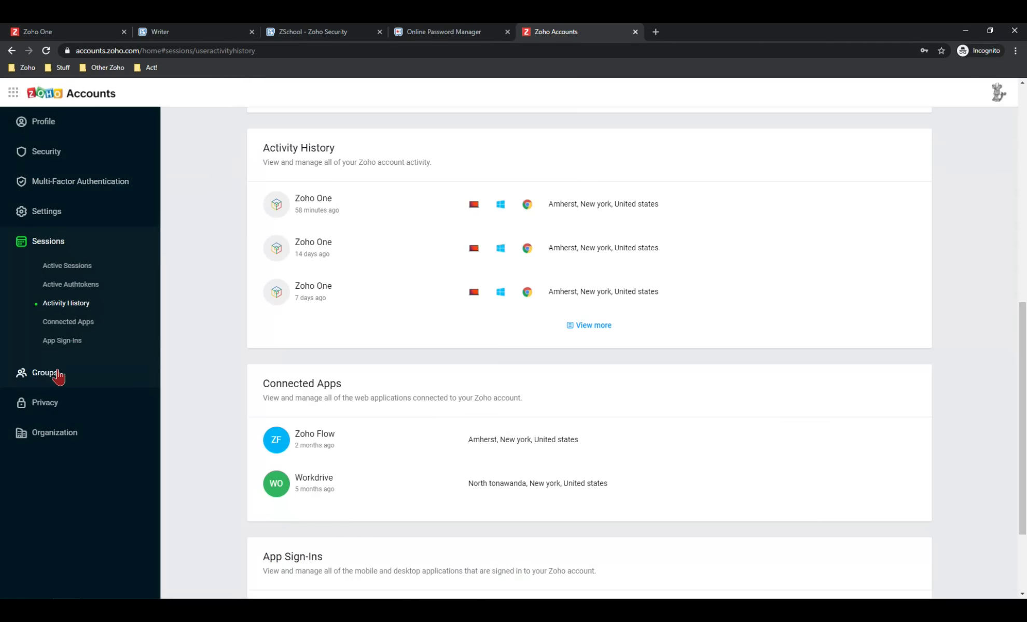
{"action": "scroll", "coordinate": [451, 306], "scroll_direction": "down", "scroll_amount": 2}
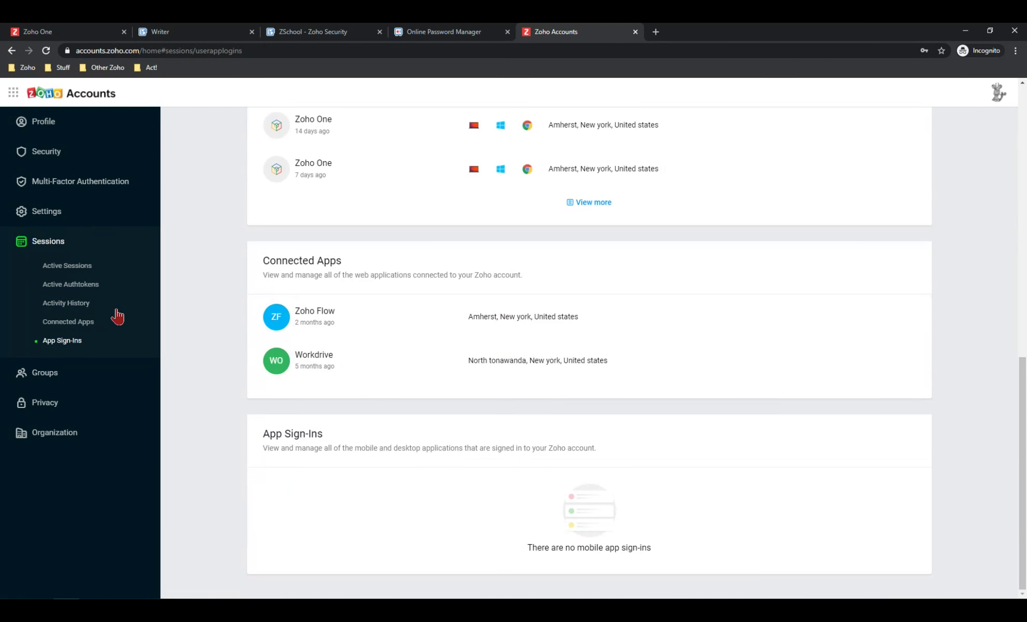
{"action": "scroll", "coordinate": [116, 314], "scroll_direction": "up", "scroll_amount": 7}
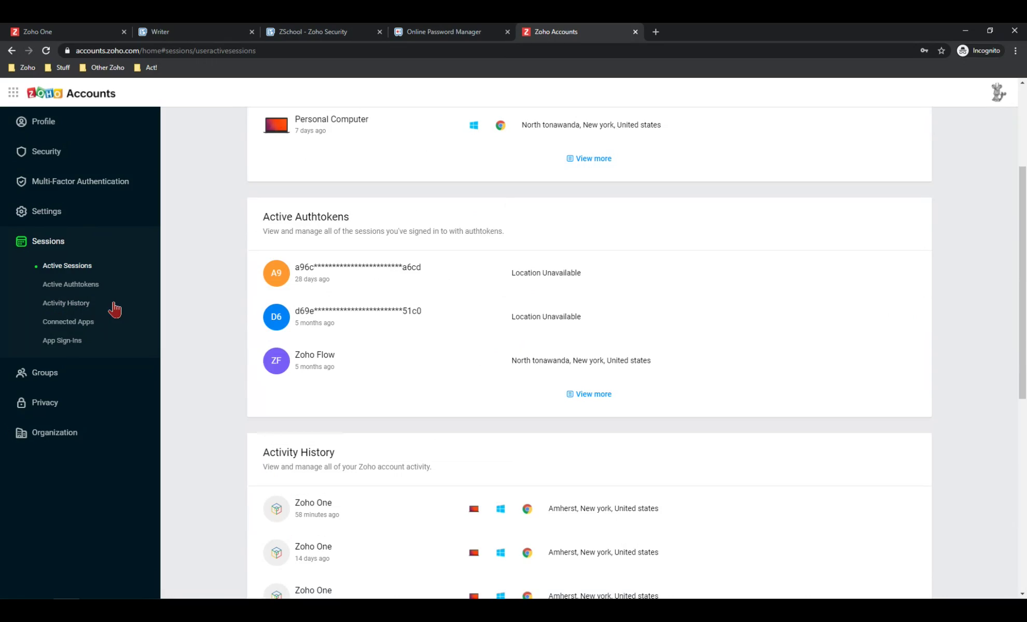
{"action": "scroll", "coordinate": [119, 307], "scroll_direction": "up", "scroll_amount": 4}
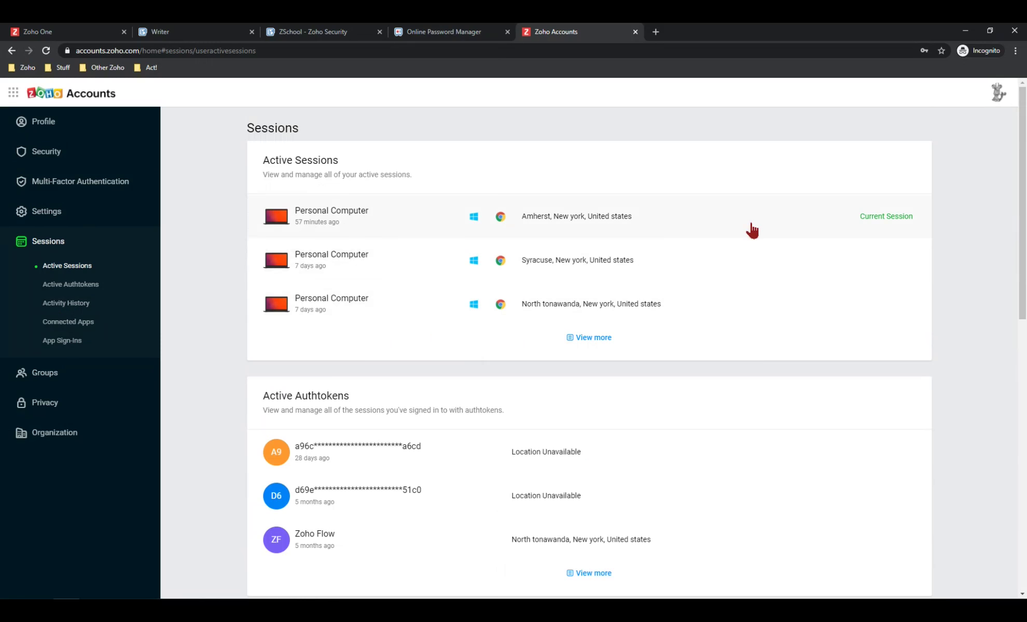
Move from Zoho One's My Apps grid to Zoho Vault's Create Passphrase page
{"action": "left_click", "coordinate": [57, 31]}
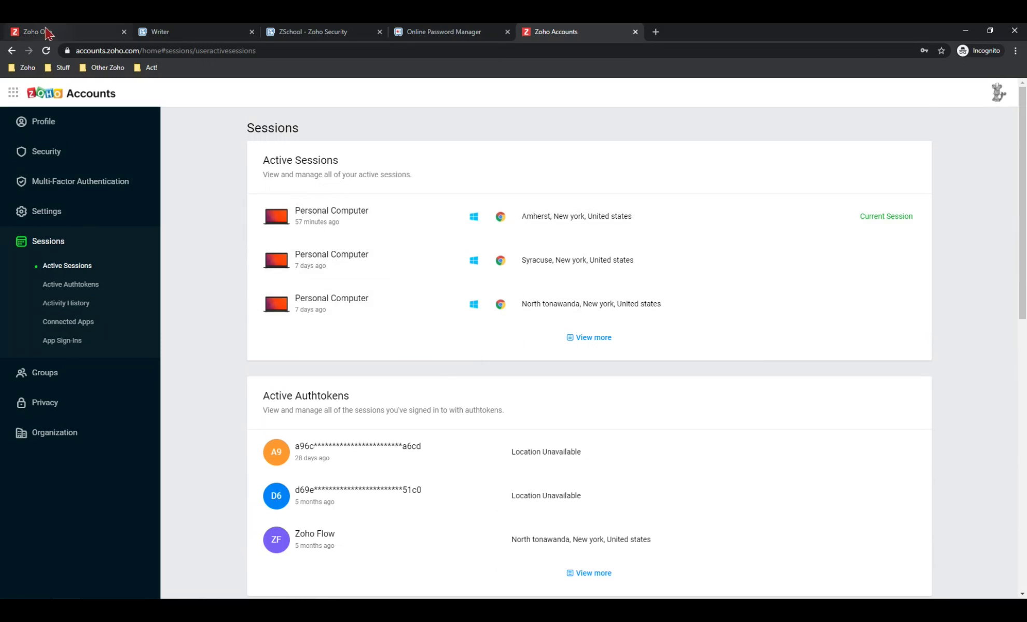
{"action": "scroll", "coordinate": [591, 236], "scroll_direction": "down", "scroll_amount": 2}
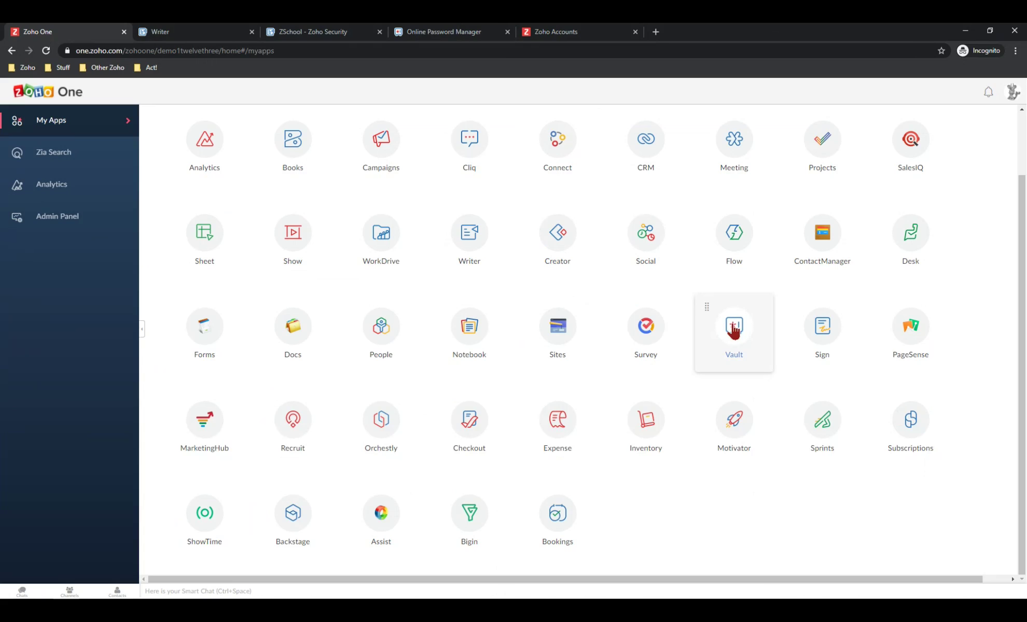
{"action": "left_click", "coordinate": [469, 30]}
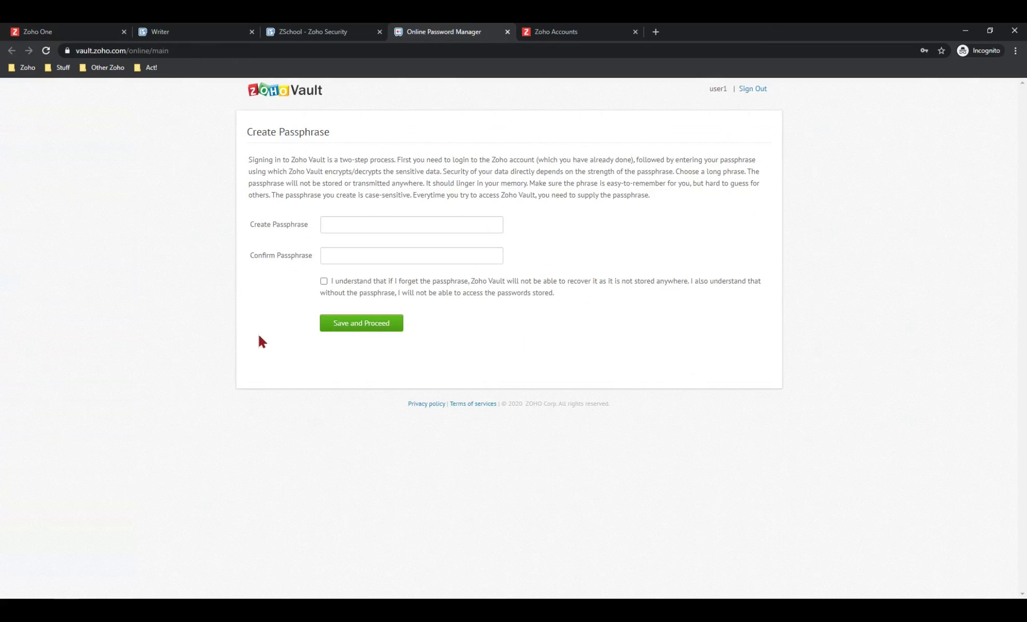
Enter and confirm the new Vault passphrase, accept it cannot be recovered, and save
{"action": "left_click", "coordinate": [387, 226]}
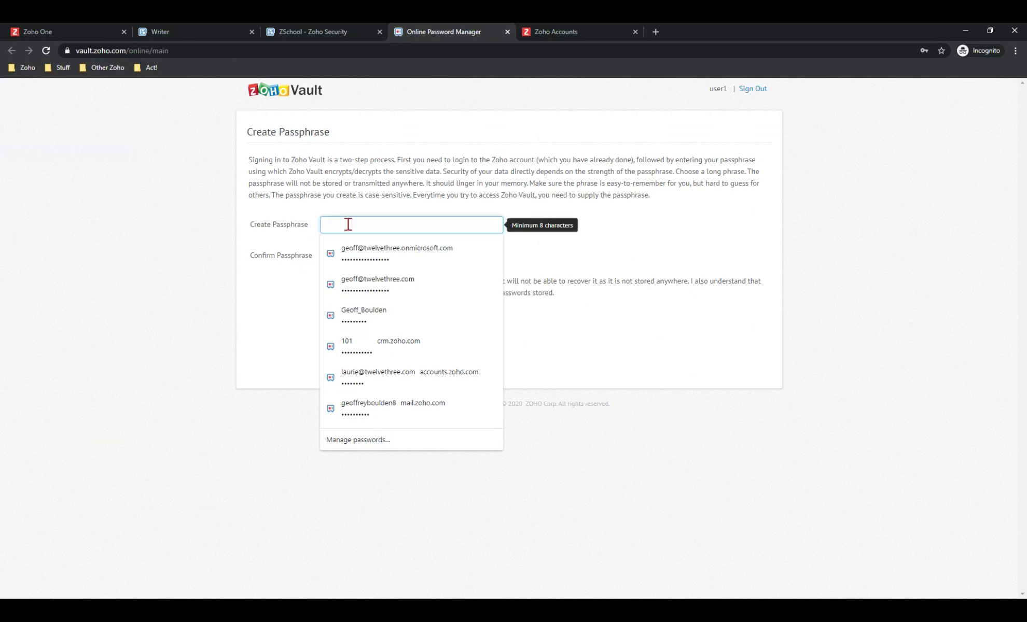
{"action": "type", "text": "••••••••••••••"}
{"action": "key", "text": "Tab"}
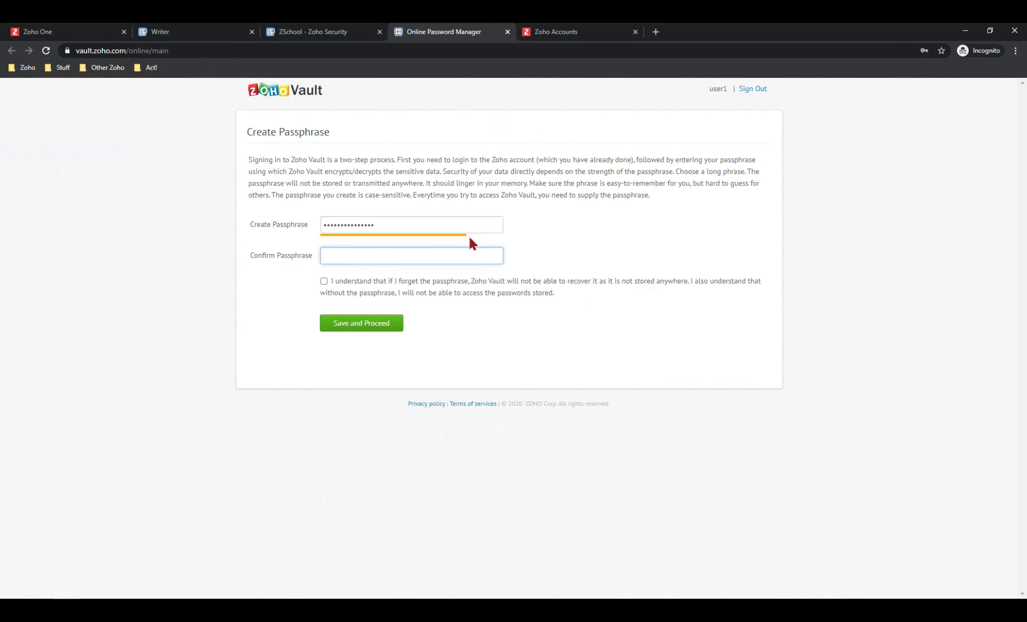
{"action": "left_click", "coordinate": [350, 253]}
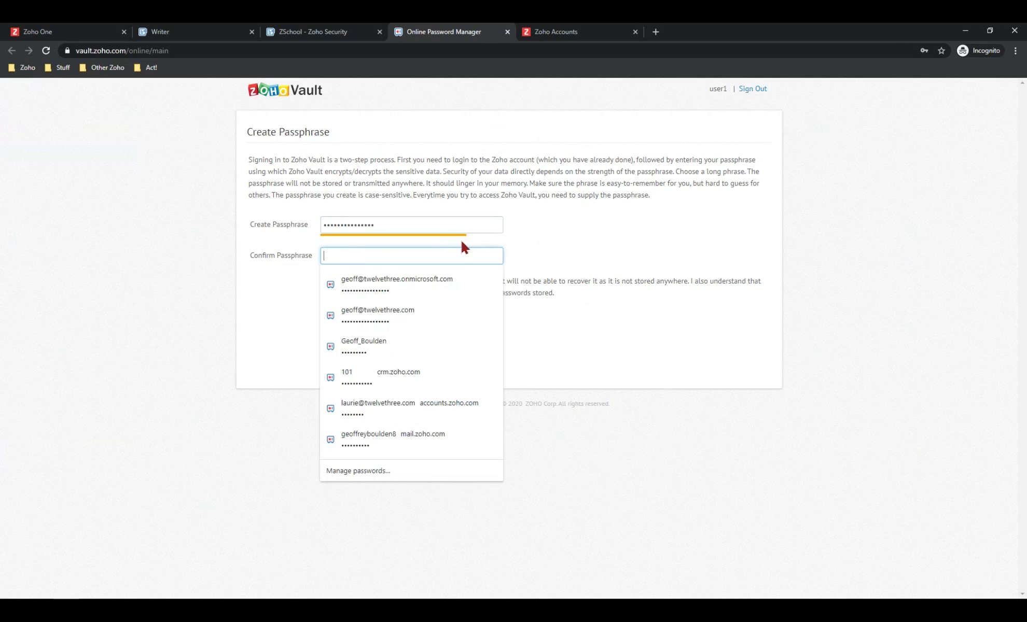
{"action": "type", "text": "•••••••••••••••"}
{"action": "left_click", "coordinate": [515, 244]}
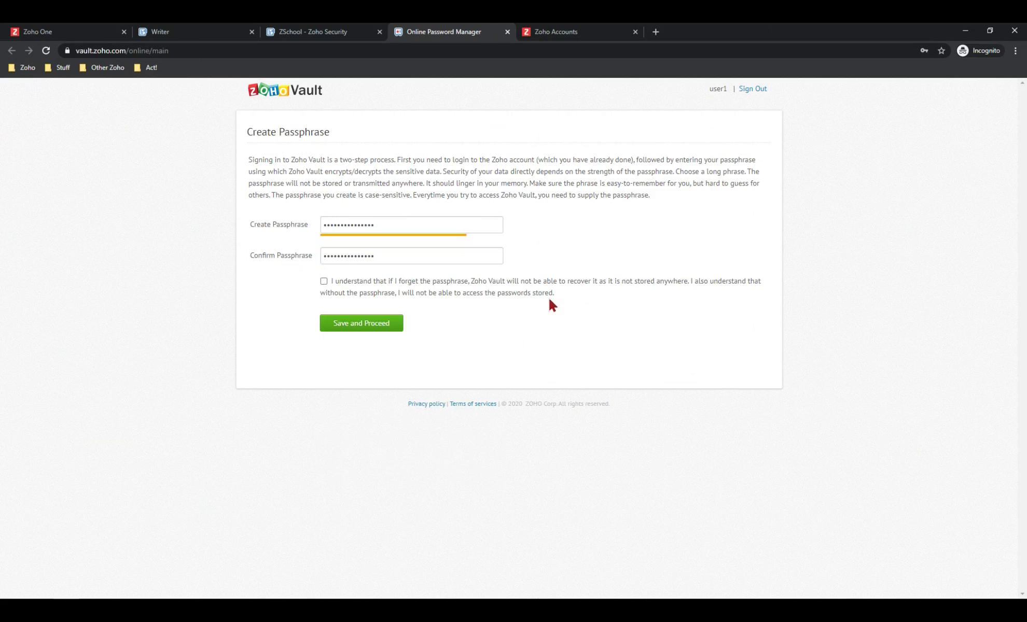
{"action": "left_click", "coordinate": [325, 282]}
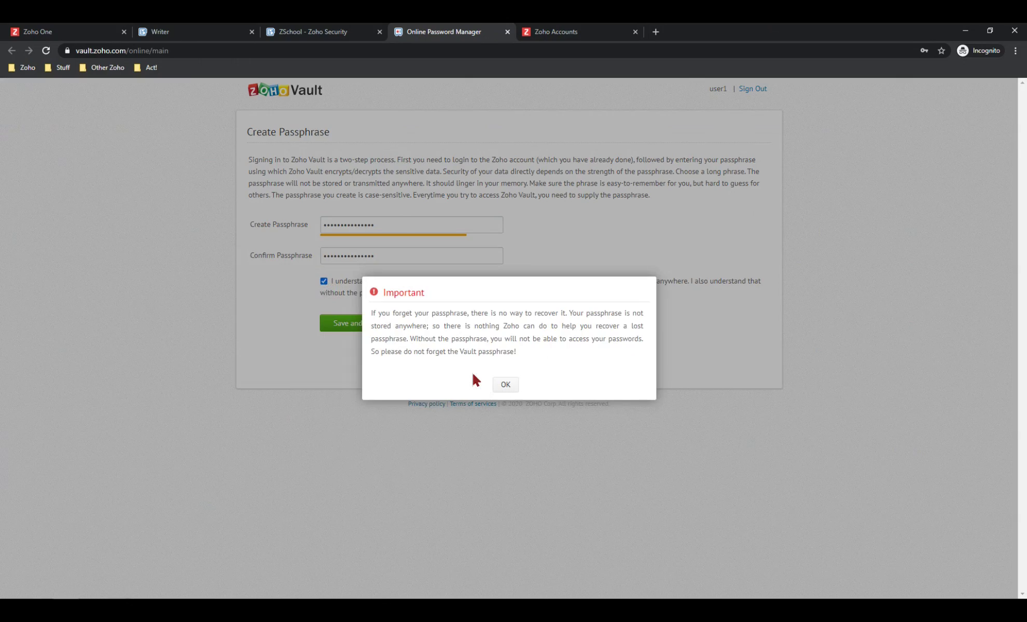
{"action": "left_click", "coordinate": [505, 386]}
{"action": "left_click", "coordinate": [340, 326]}
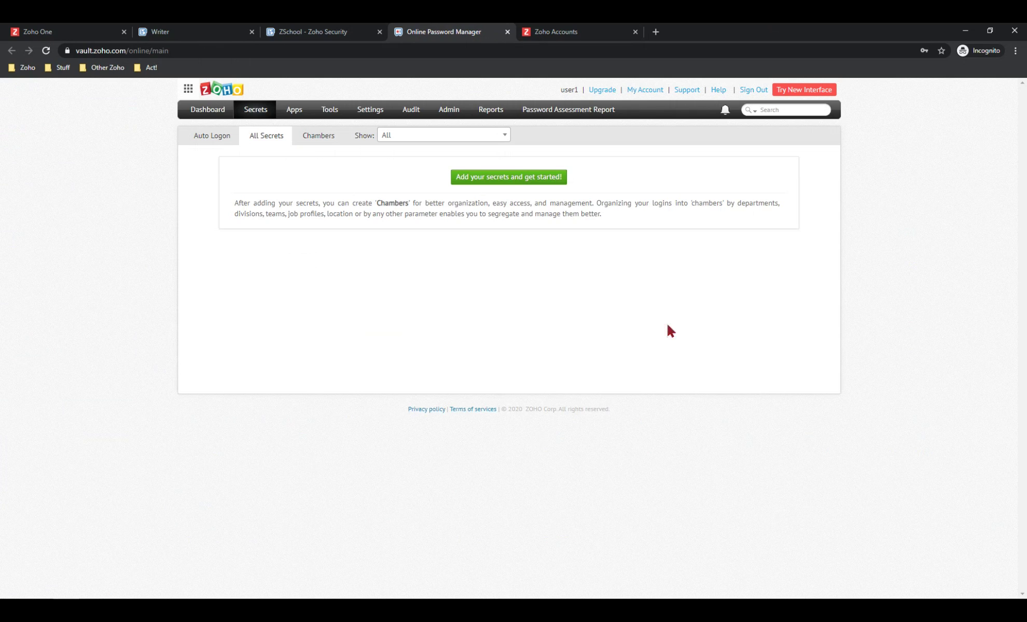
Switch Vault to the new interface and unlock it with the master password
{"action": "left_click", "coordinate": [810, 90]}
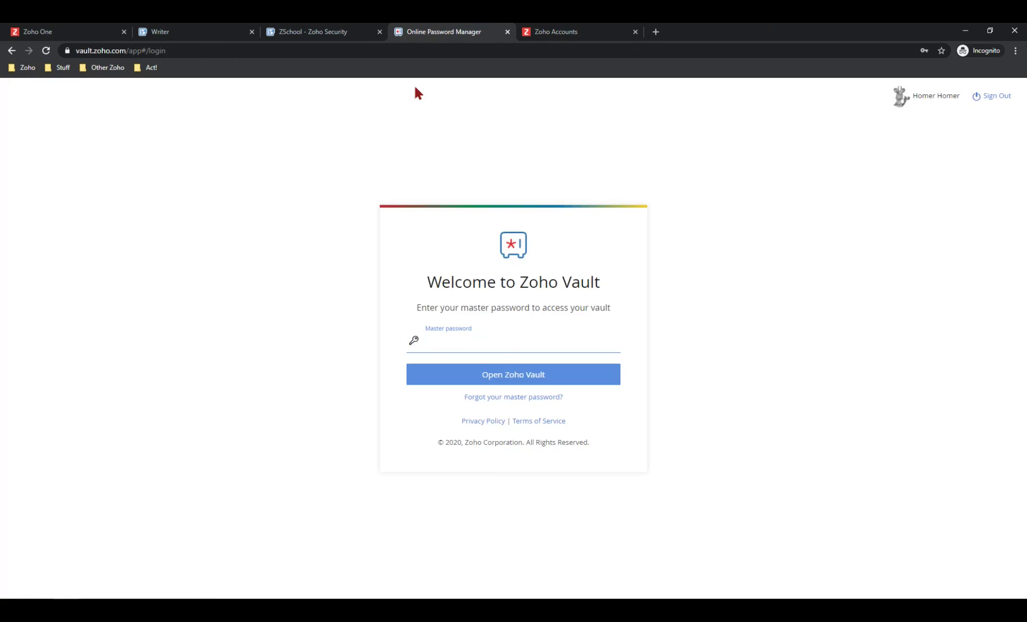
{"action": "type", "text": "•••••••••••••••"}
{"action": "left_click", "coordinate": [526, 379]}
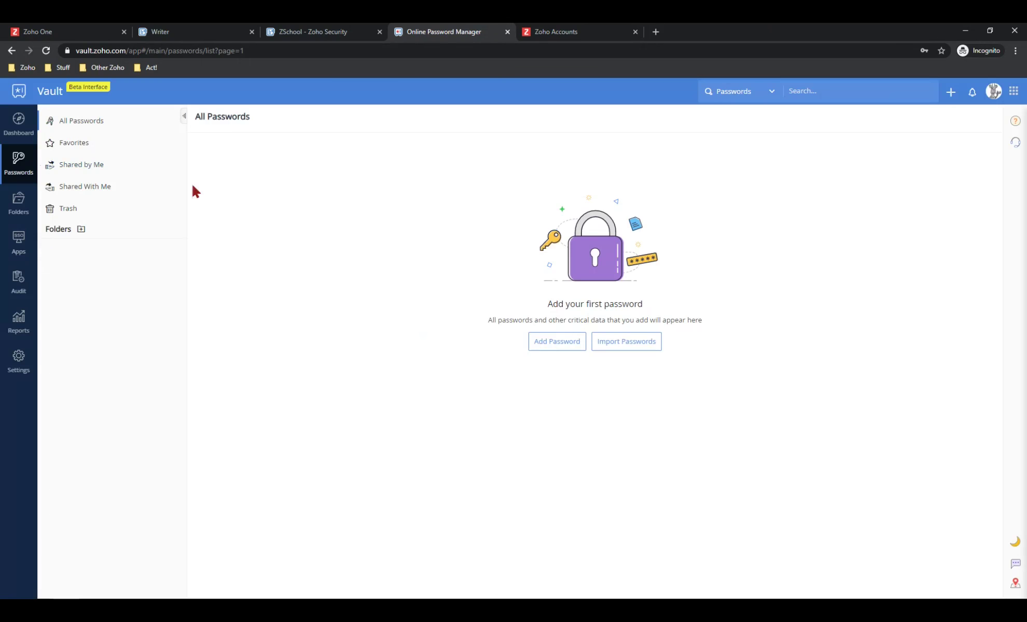
Start a new password entry named 'Amazon Test' and fill in its user name
{"action": "left_click", "coordinate": [564, 343]}
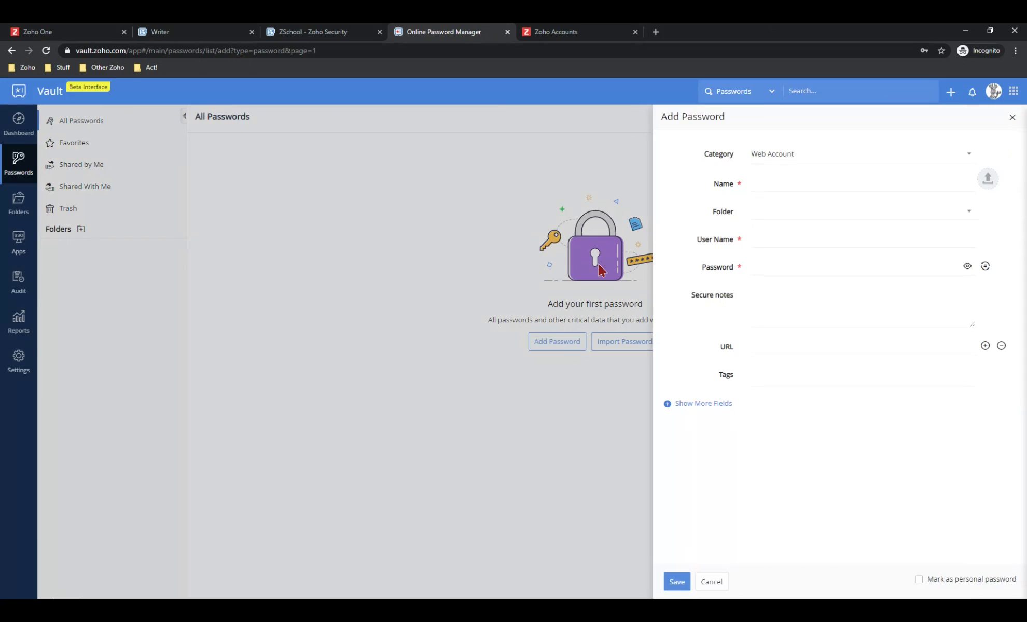
{"action": "left_click", "coordinate": [779, 187]}
{"action": "type", "text": "Amazon"}
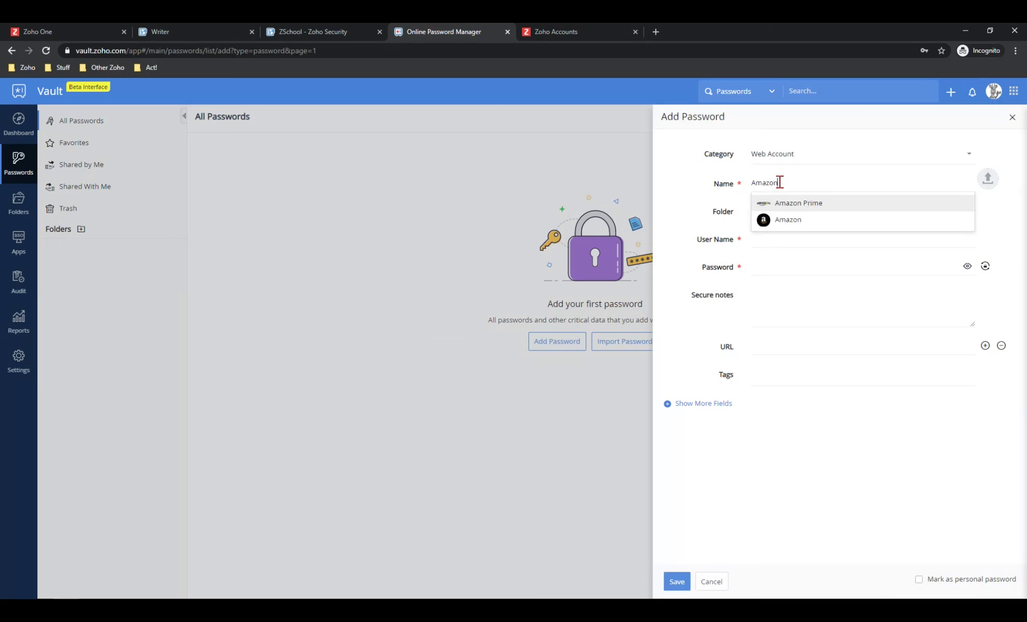
{"action": "type", "text": " Test"}
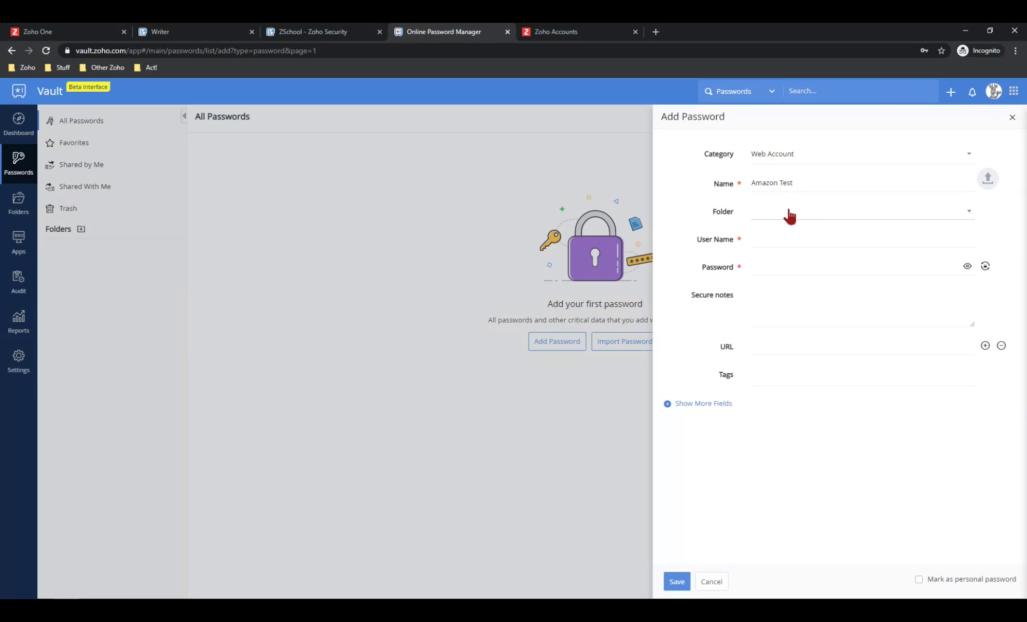
{"action": "left_click", "coordinate": [783, 238]}
{"action": "type", "text": "Geoff"}
{"action": "key", "text": "Tab"}
{"action": "type", "text": "*******"}
Replace the password with a generated 14-character one and save the Amazon Test entry
{"action": "left_click", "coordinate": [985, 267]}
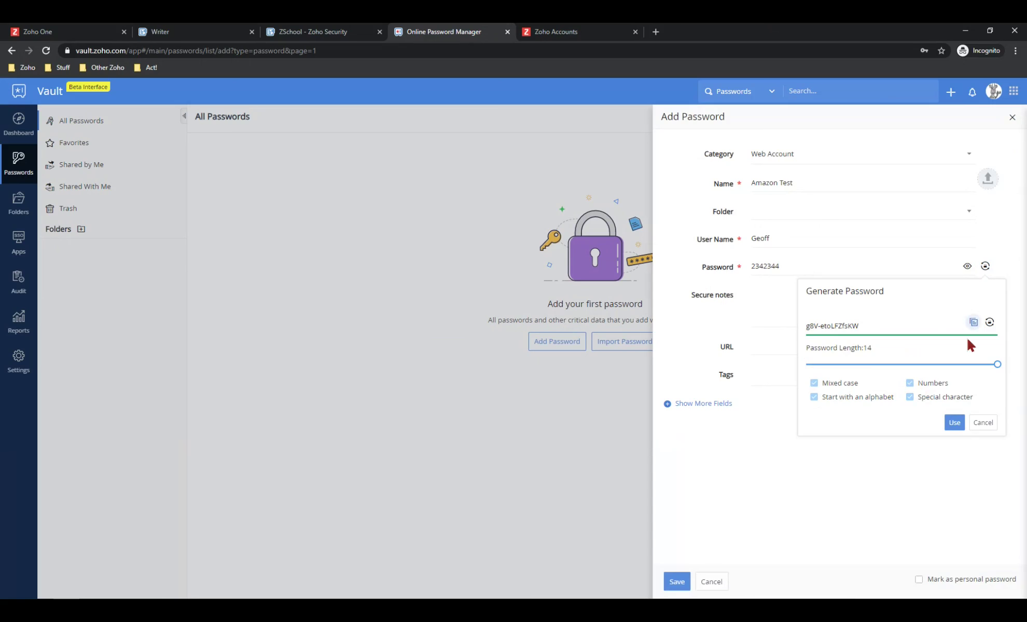
{"action": "left_click", "coordinate": [989, 322]}
{"action": "left_click", "coordinate": [957, 423]}
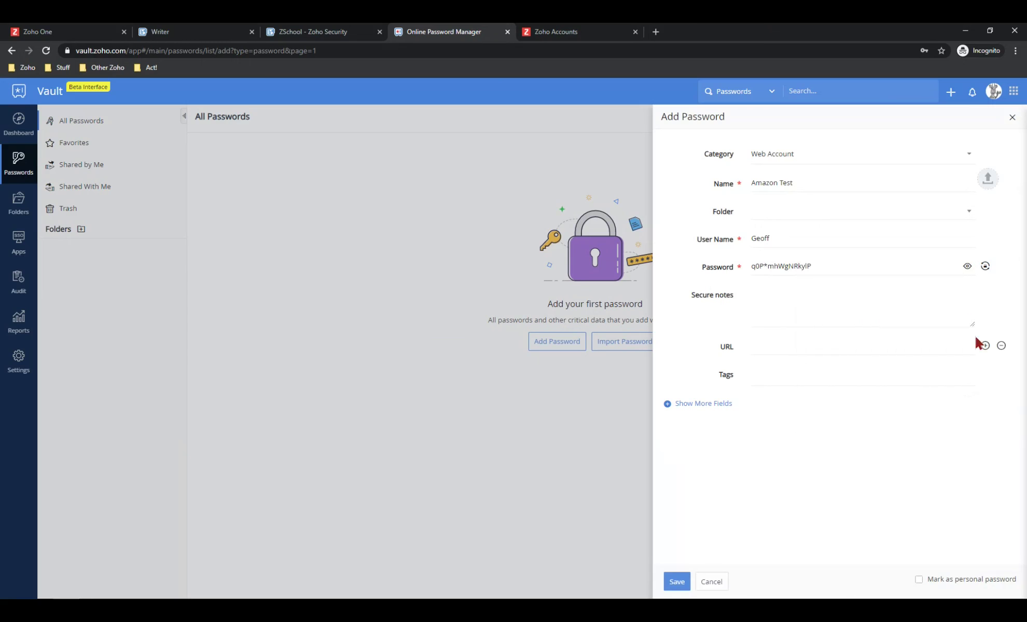
{"action": "left_click", "coordinate": [985, 267]}
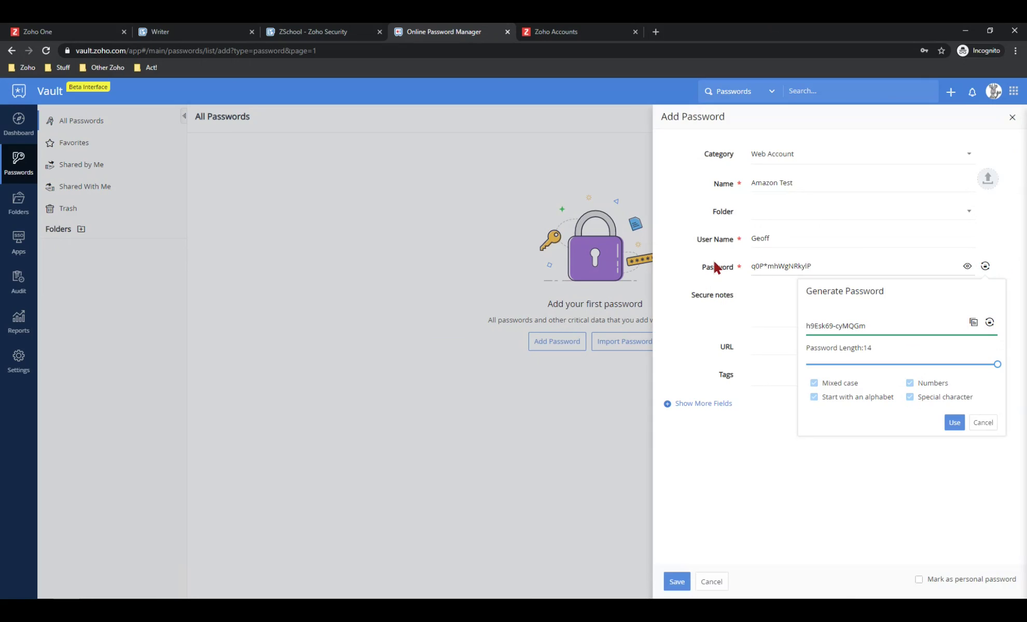
{"action": "left_click", "coordinate": [933, 264]}
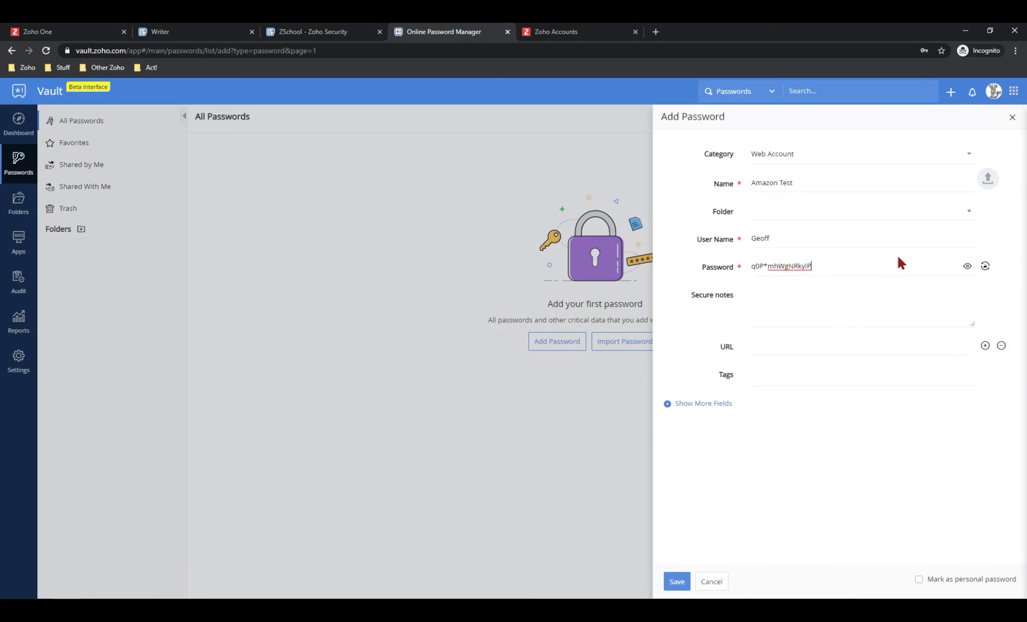
{"action": "left_click", "coordinate": [984, 267]}
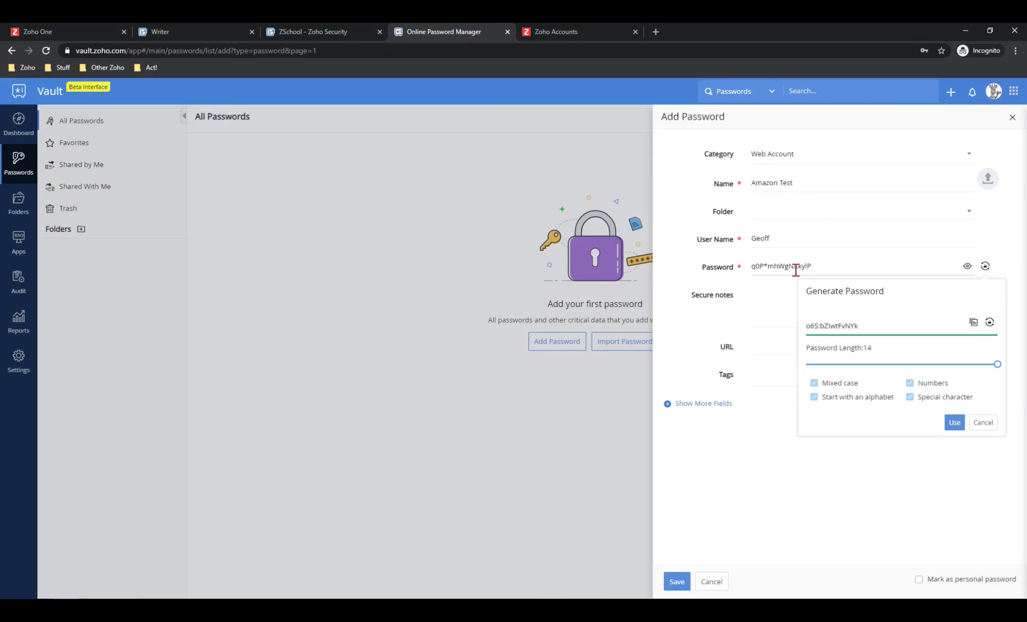
{"action": "double_click", "coordinate": [832, 266]}
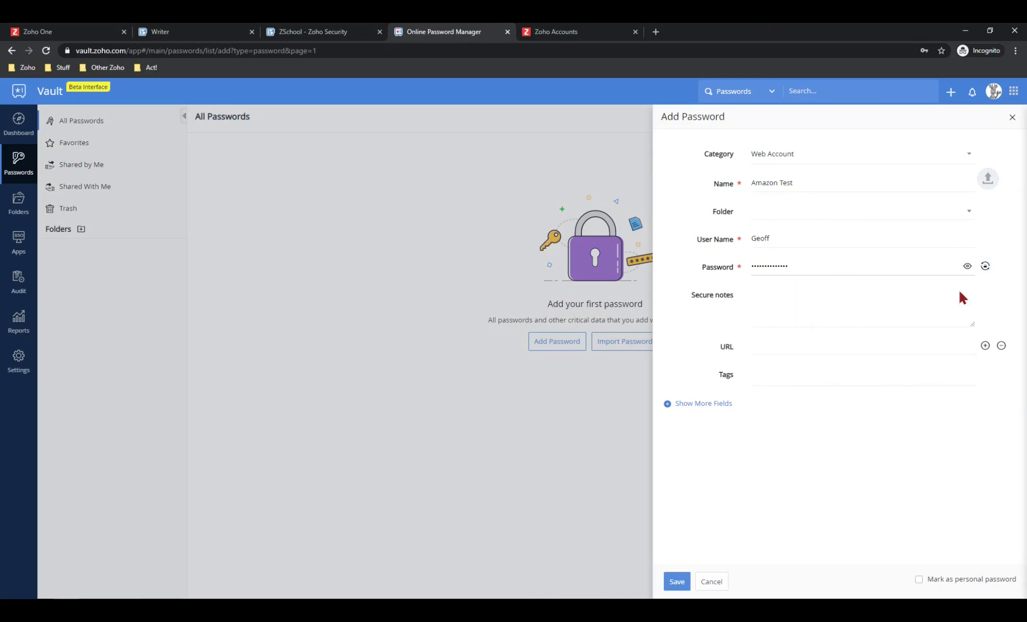
{"action": "left_click", "coordinate": [676, 583]}
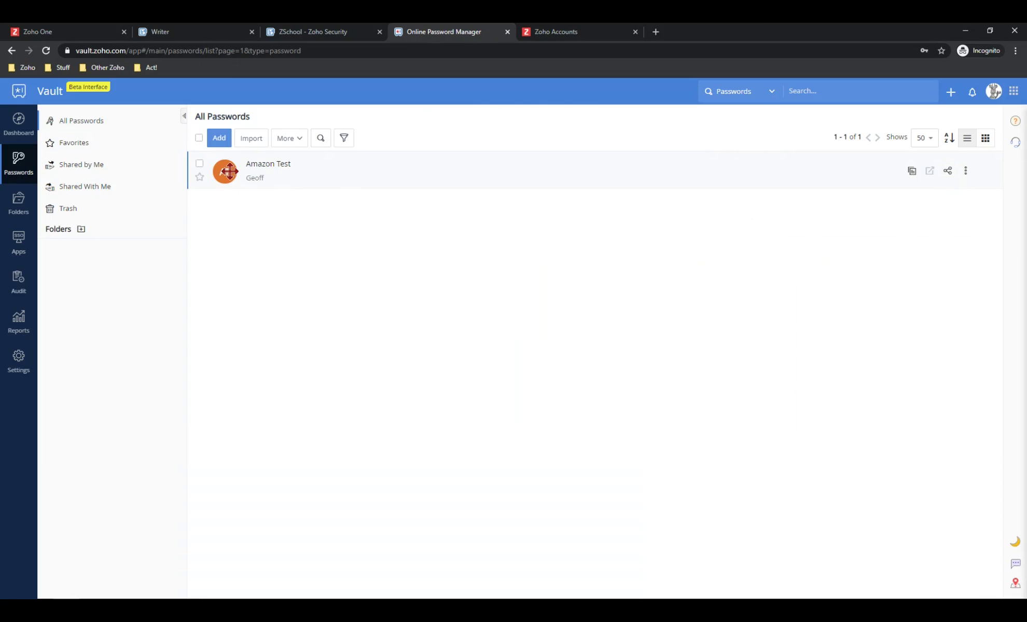
Return to the Zoho One app launcher and start Zoho CRM from My Apps
{"action": "left_click", "coordinate": [98, 36]}
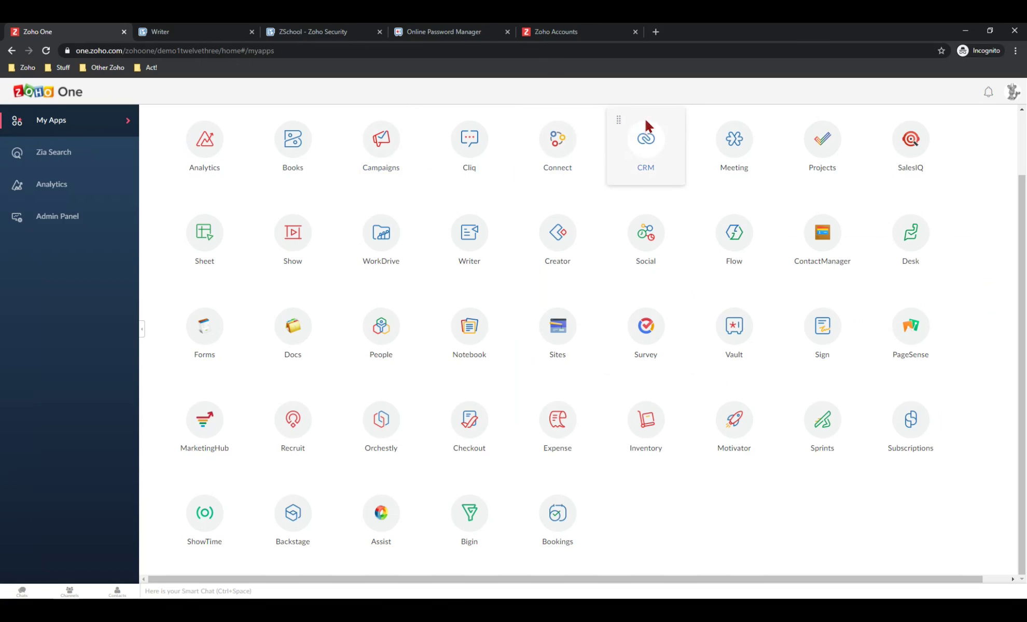
{"action": "left_click", "coordinate": [645, 129]}
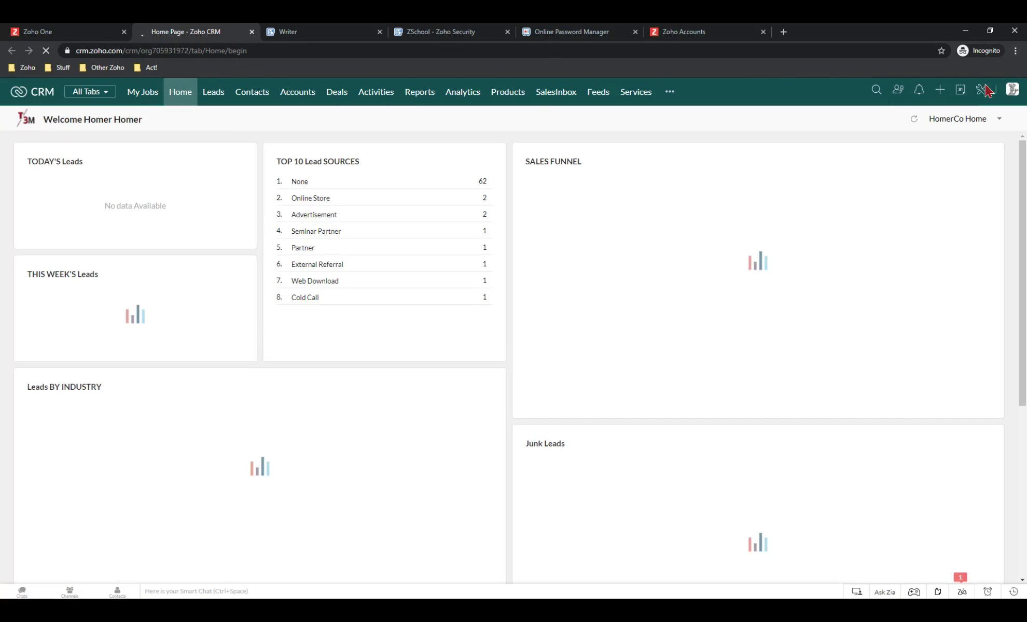
Go to CRM Setup's Data Backup page and highlight the $10 per extra backup note
{"action": "left_click", "coordinate": [981, 93]}
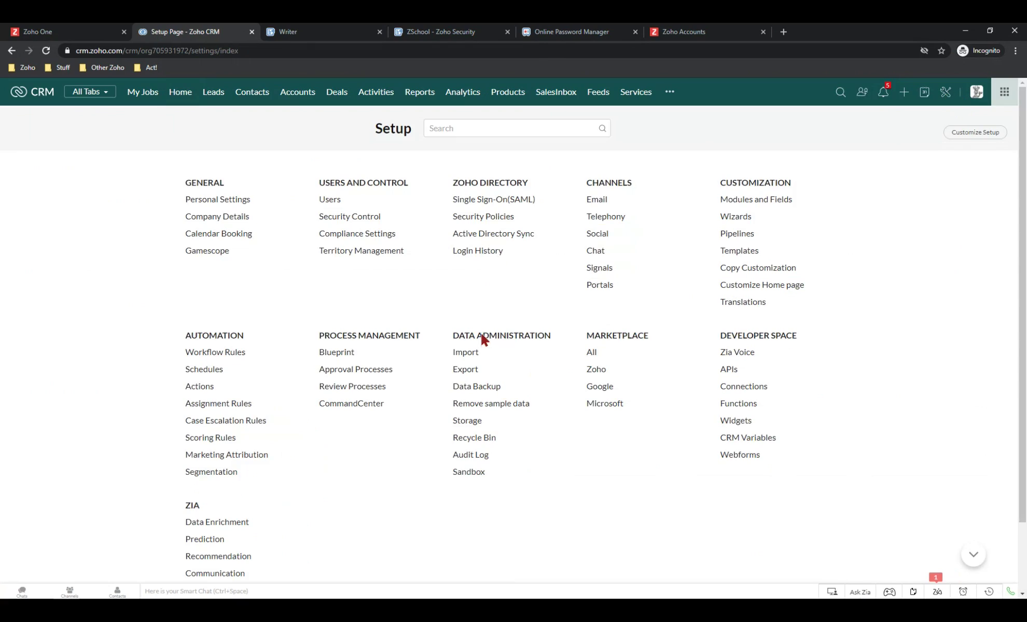
{"action": "left_click", "coordinate": [481, 391]}
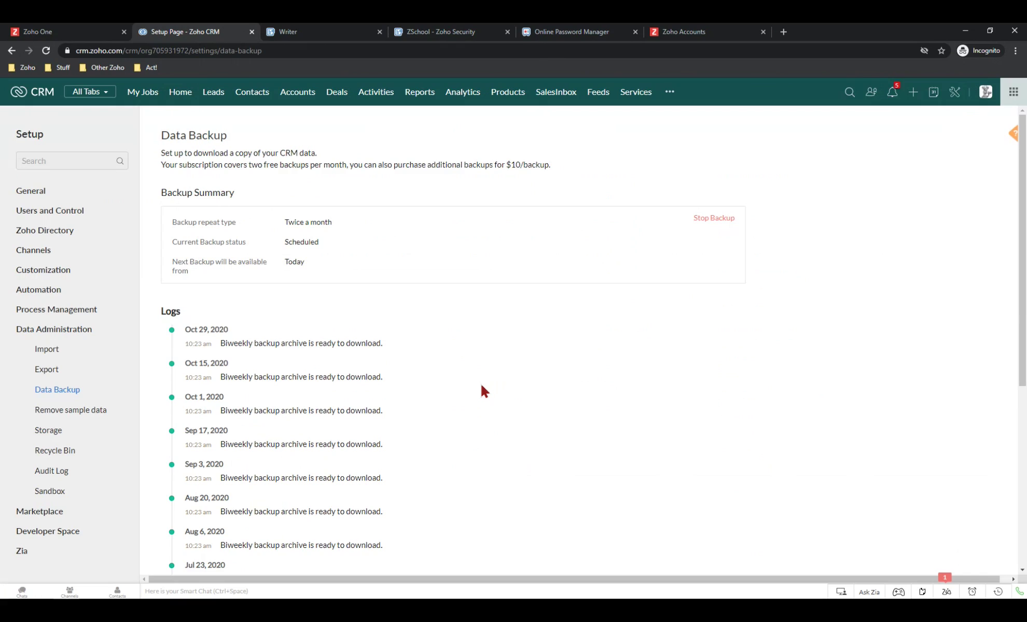
{"action": "left_click_drag", "start_coordinate": [485, 165], "coordinate": [571, 167]}
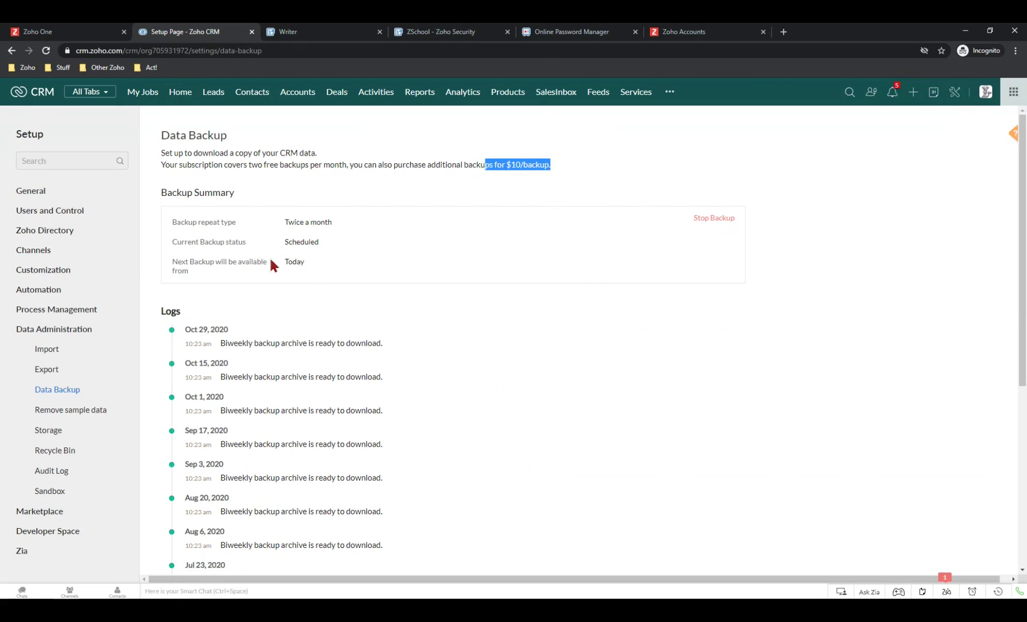
{"action": "left_click_drag", "start_coordinate": [281, 224], "coordinate": [288, 223]}
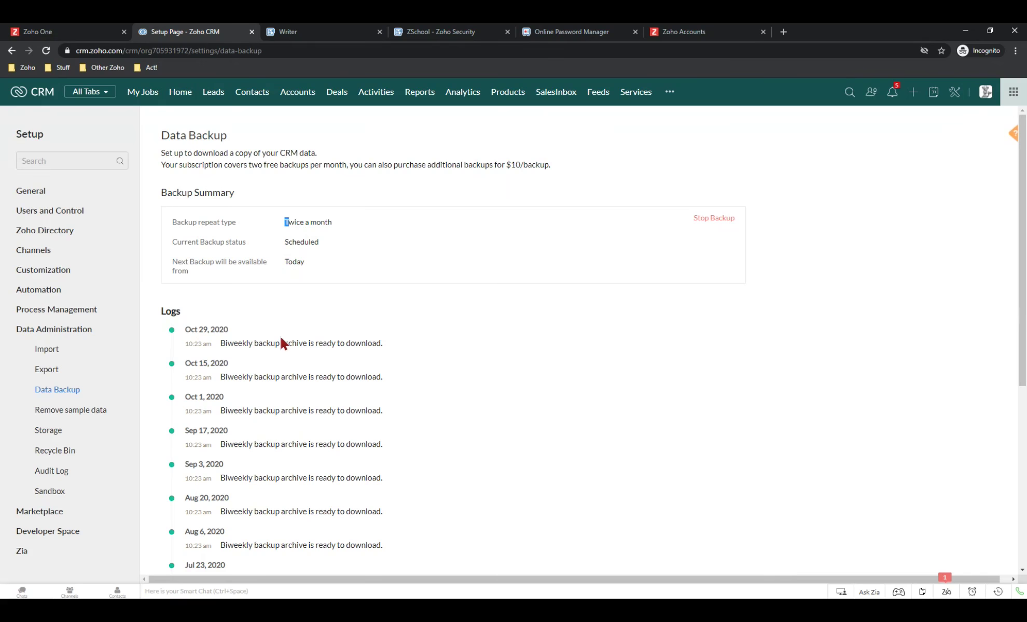
Wait for the Data_001.zip and Attachments_001.zip backup links, then launch Zoho Books from Zoho One
{"action": "scroll", "coordinate": [281, 338], "scroll_direction": "down", "scroll_amount": 6}
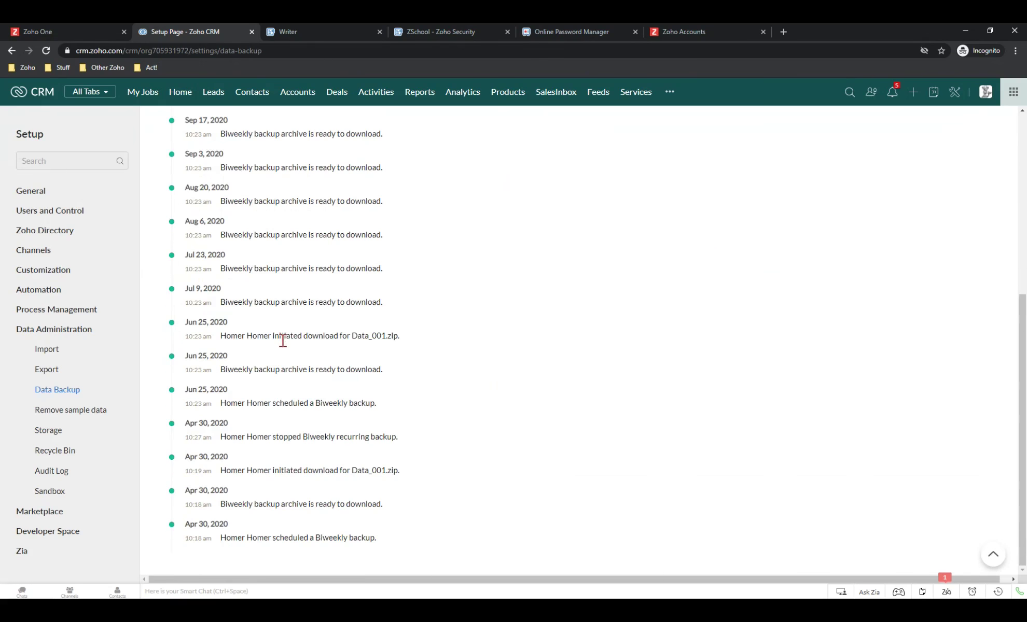
{"action": "scroll", "coordinate": [284, 339], "scroll_direction": "up", "scroll_amount": 6}
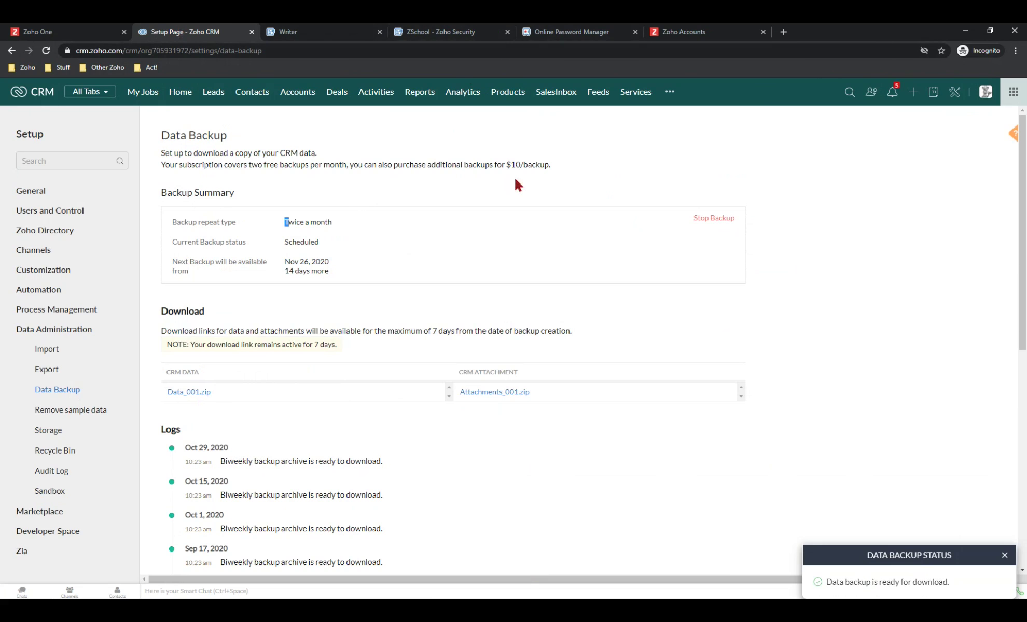
{"action": "left_click", "coordinate": [73, 32]}
{"action": "left_click", "coordinate": [301, 147]}
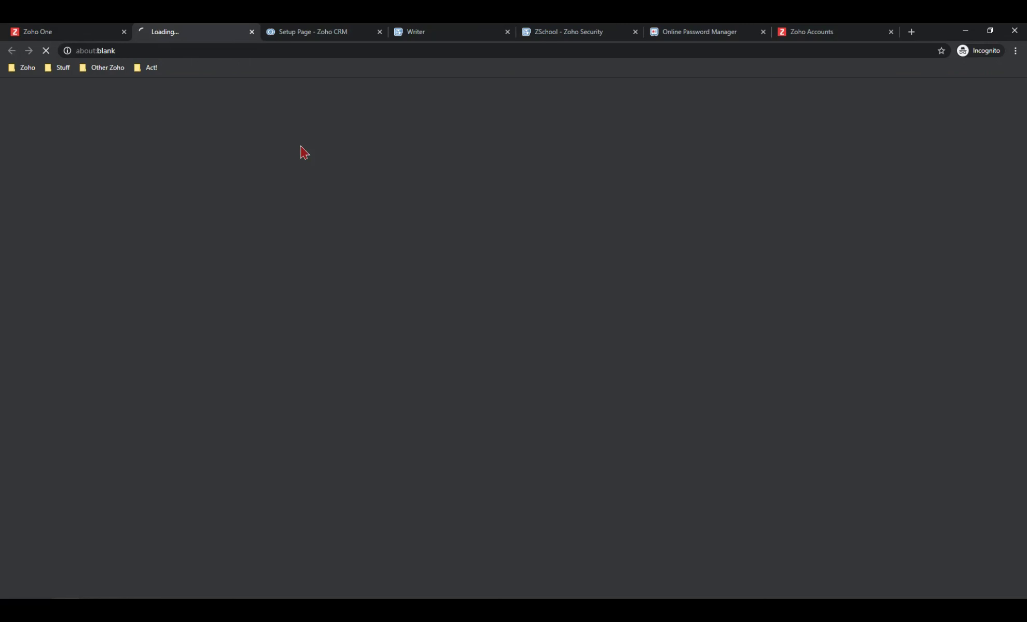
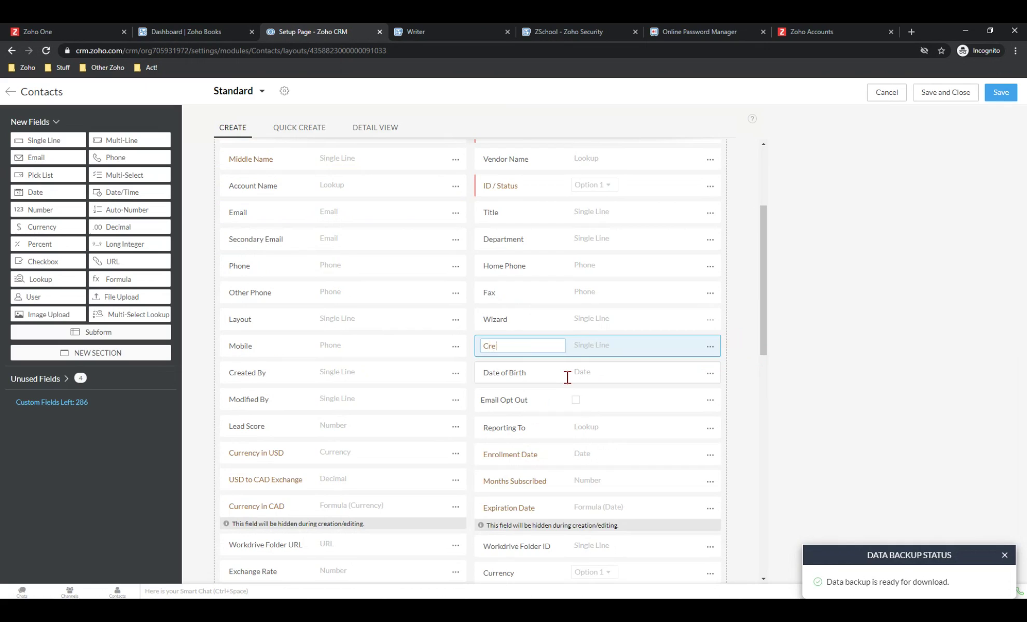
Label the new Contacts field below Wizard 'Credit Card Number' and open its field menu
{"action": "type", "text": "umber"}
{"action": "key", "text": "Return"}
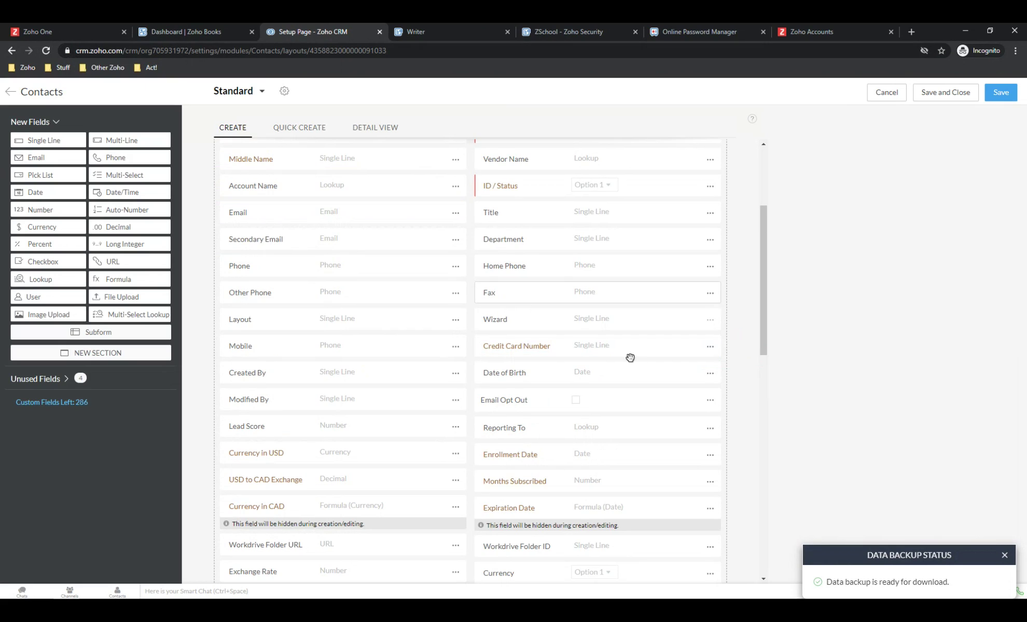
{"action": "left_click", "coordinate": [709, 346]}
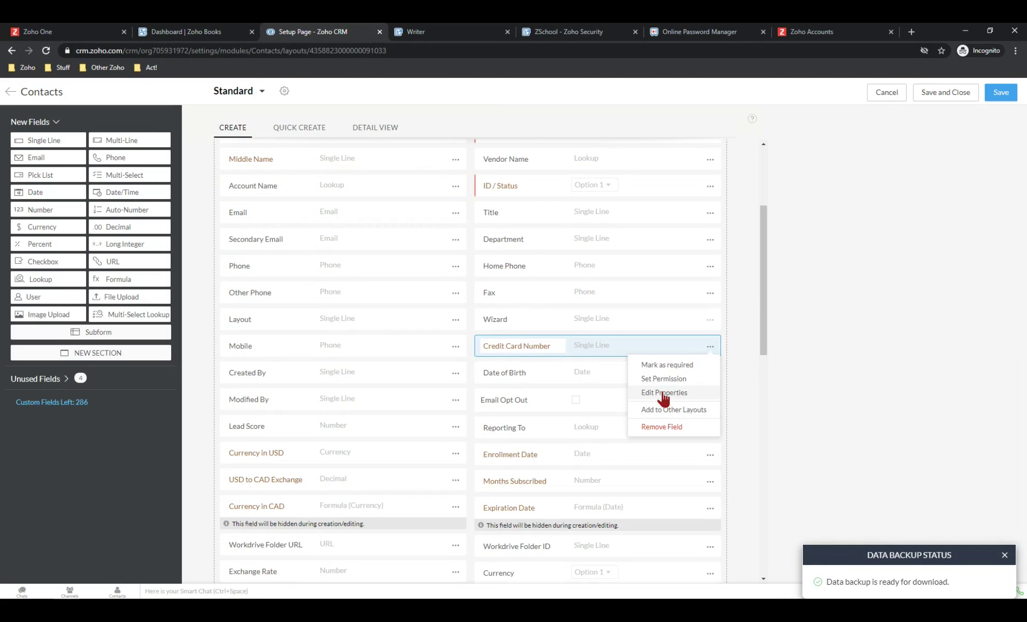
Tick Encrypt field in the Credit Card Number's Single Line properties and confirm
{"action": "left_click", "coordinate": [663, 392]}
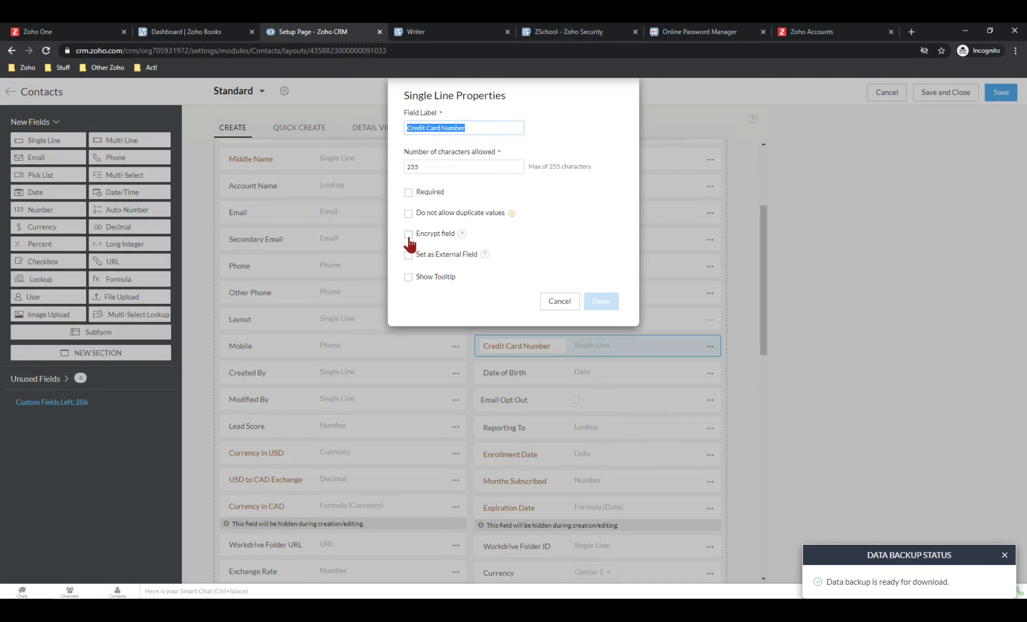
{"action": "left_click", "coordinate": [408, 236]}
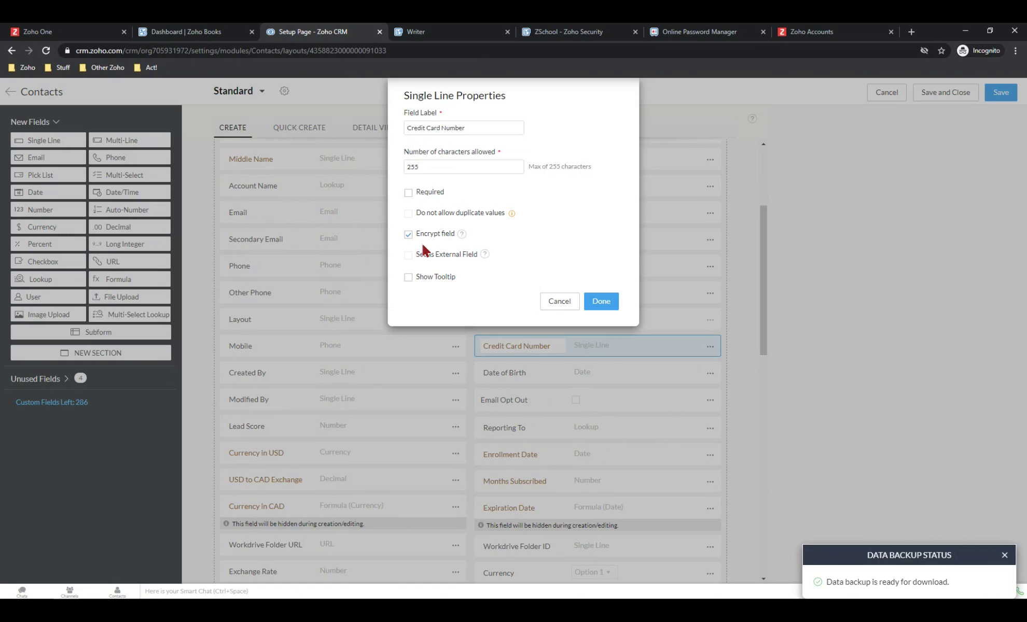
{"action": "mouse_move", "coordinate": [466, 238]}
{"action": "left_click", "coordinate": [601, 302]}
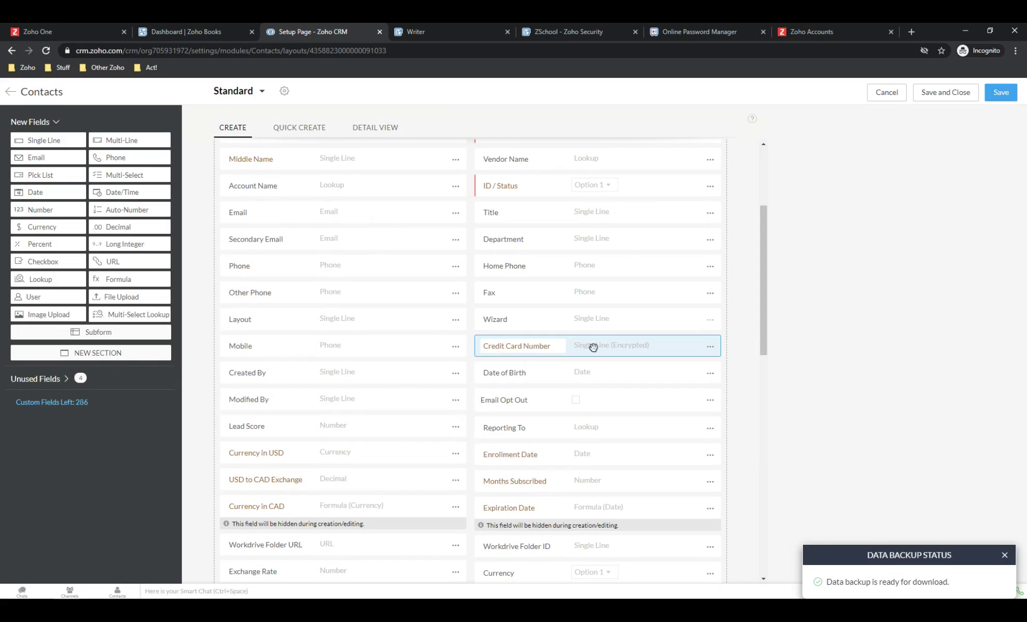
{"action": "left_click", "coordinate": [712, 350]}
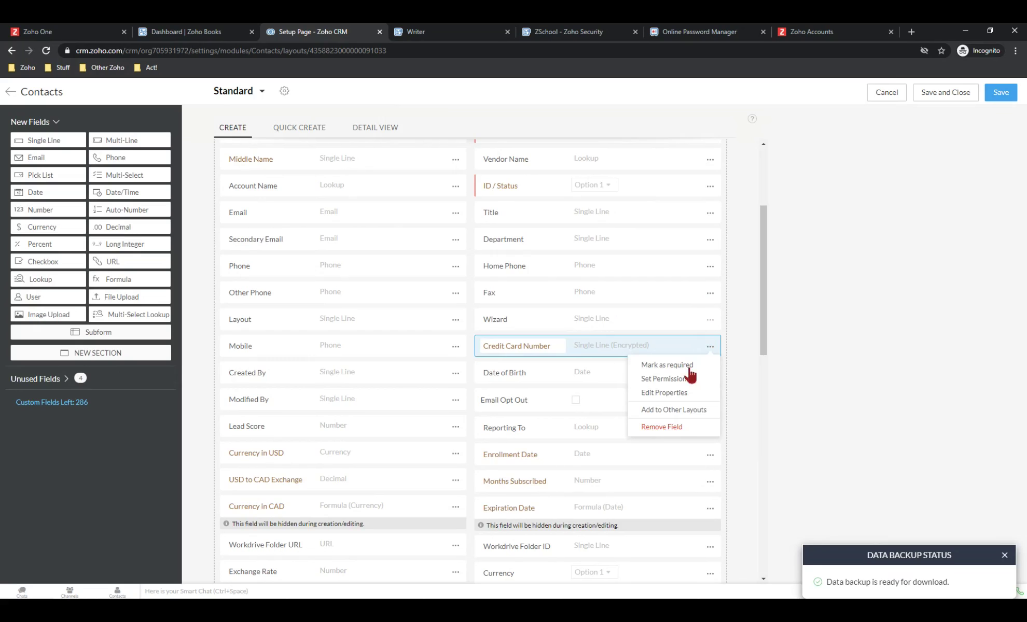
{"action": "left_click", "coordinate": [661, 380]}
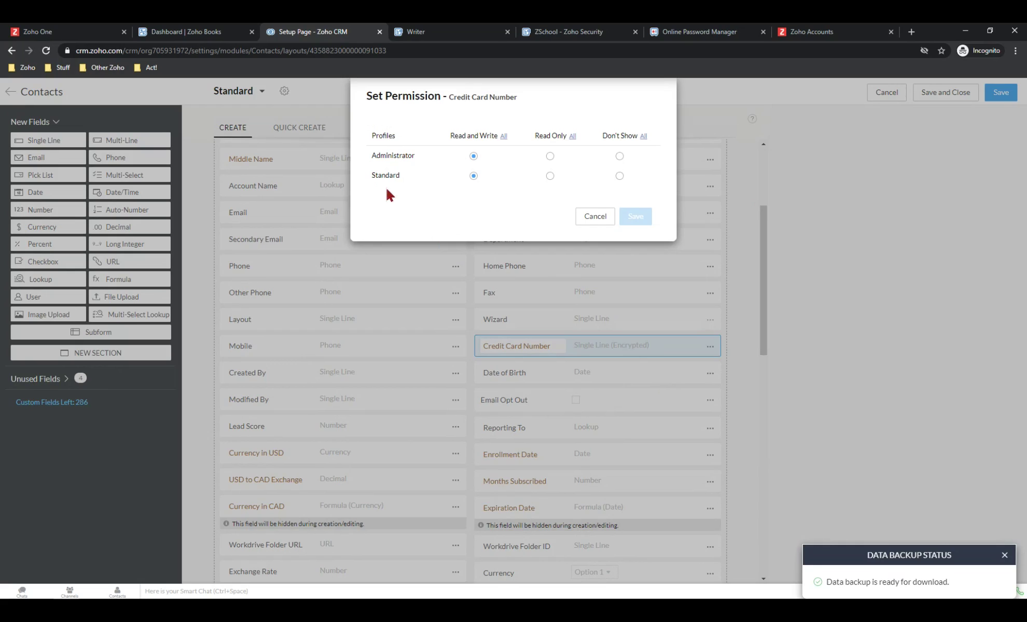
{"action": "left_click", "coordinate": [550, 176]}
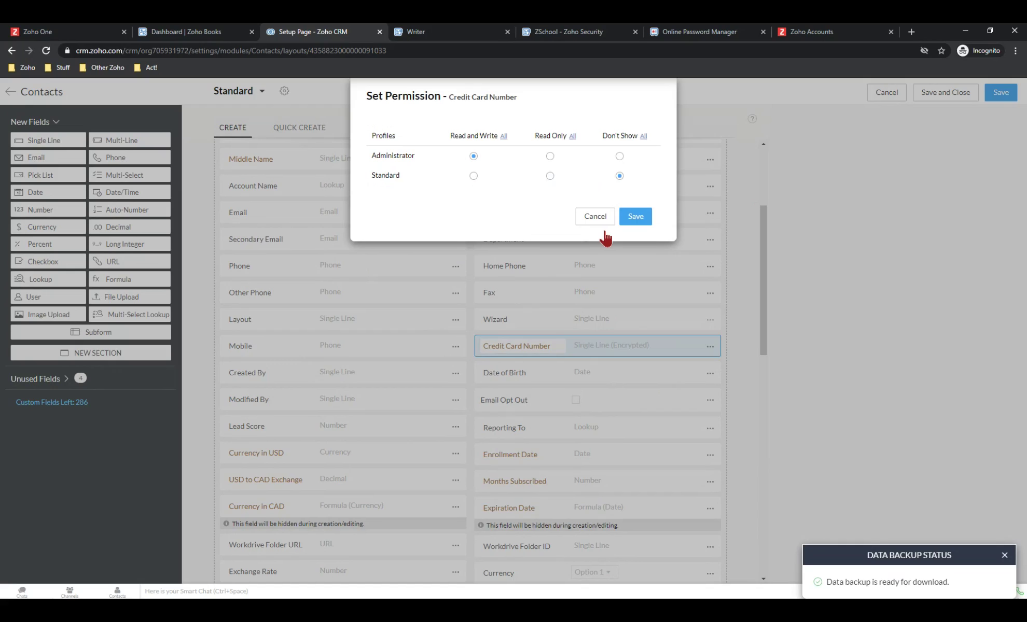
{"action": "left_click", "coordinate": [635, 217]}
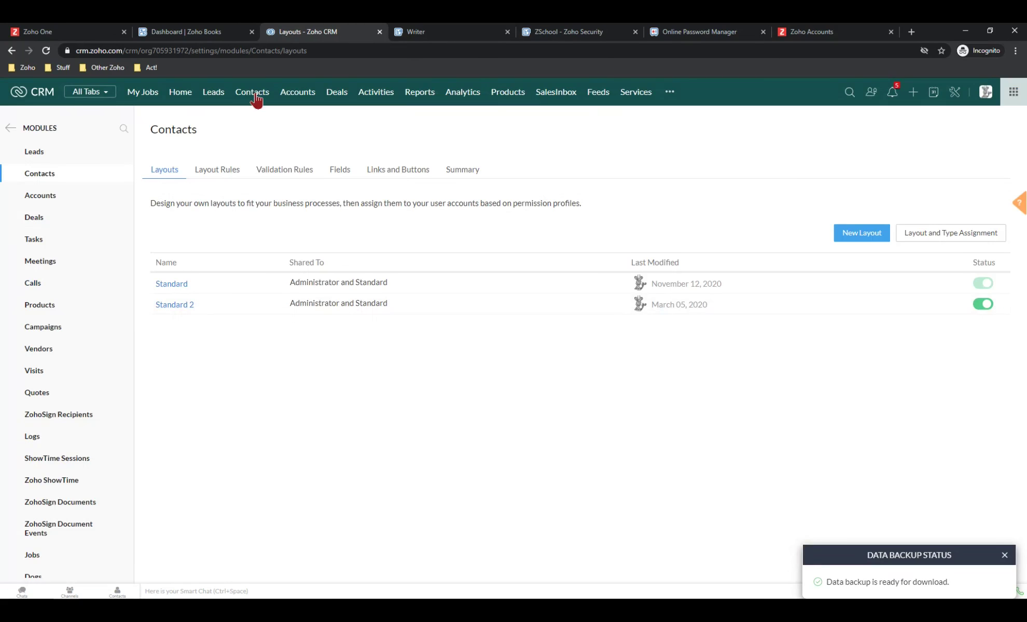
Open the top contact's record from the Contacts list and scroll to Credit Card Number
{"action": "left_click", "coordinate": [254, 94]}
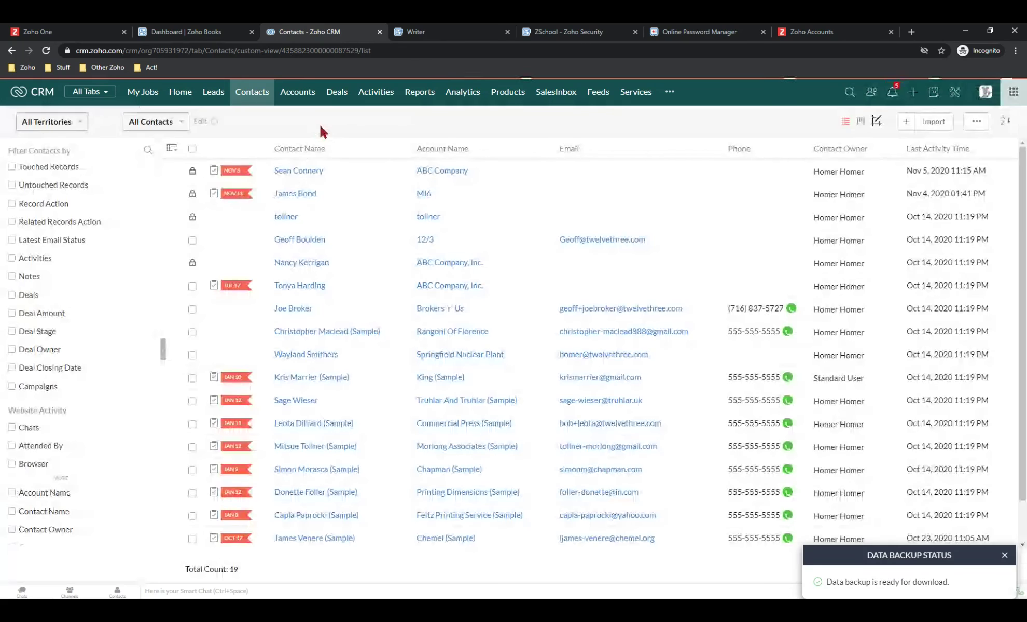
{"action": "left_click", "coordinate": [308, 171]}
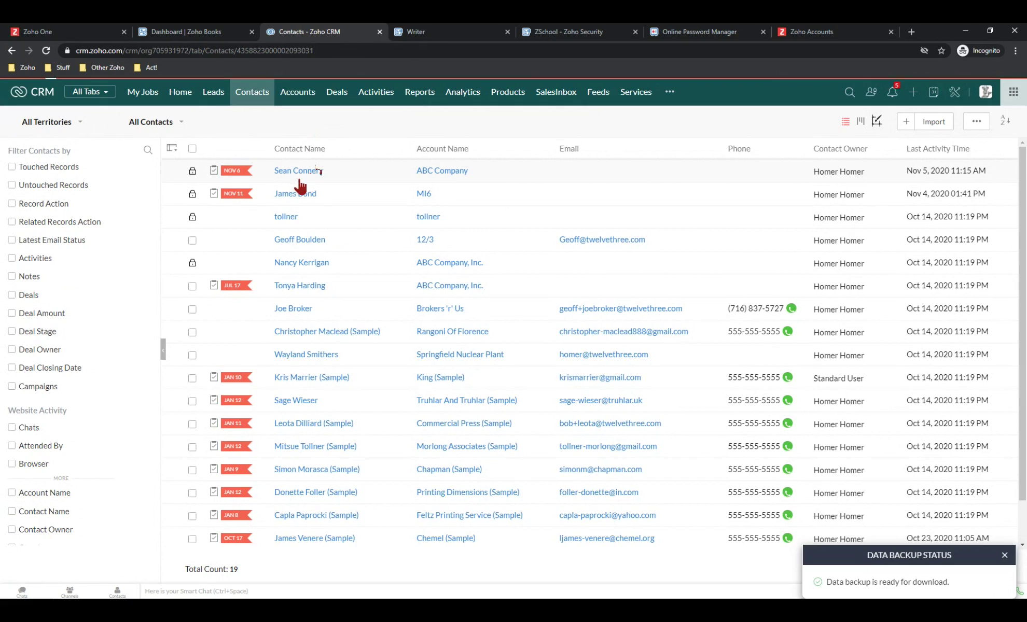
{"action": "left_click", "coordinate": [298, 175]}
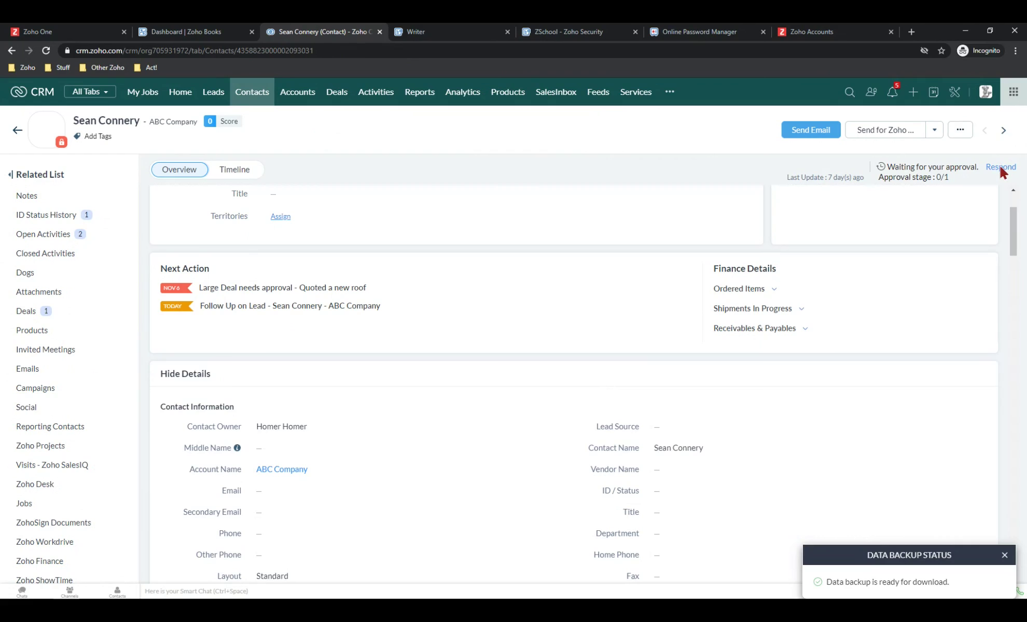
{"action": "scroll", "coordinate": [790, 296], "scroll_direction": "down", "scroll_amount": 10}
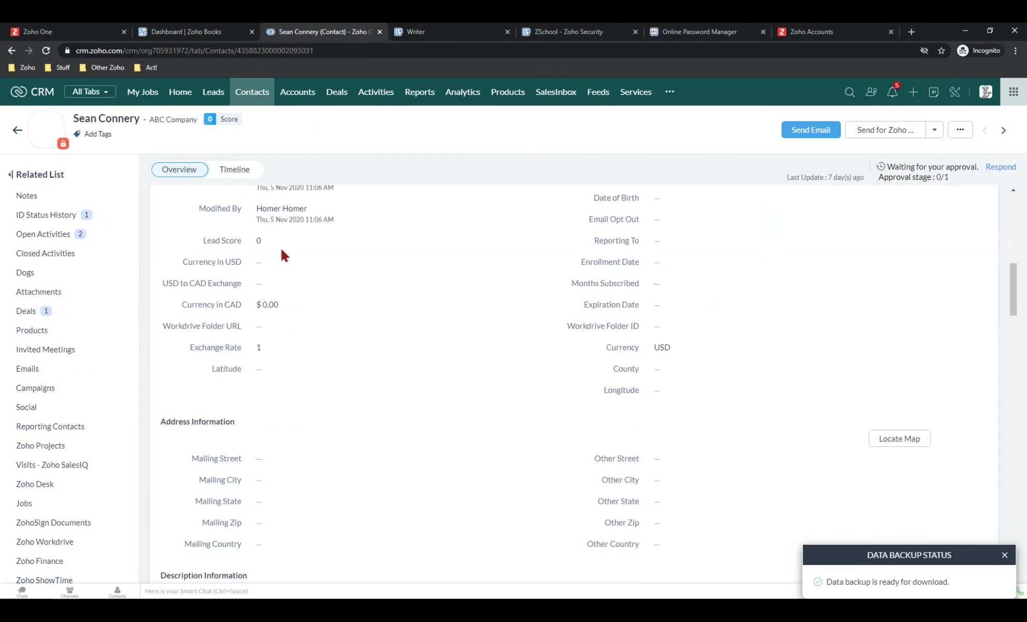
{"action": "scroll", "coordinate": [316, 309], "scroll_direction": "down", "scroll_amount": 3}
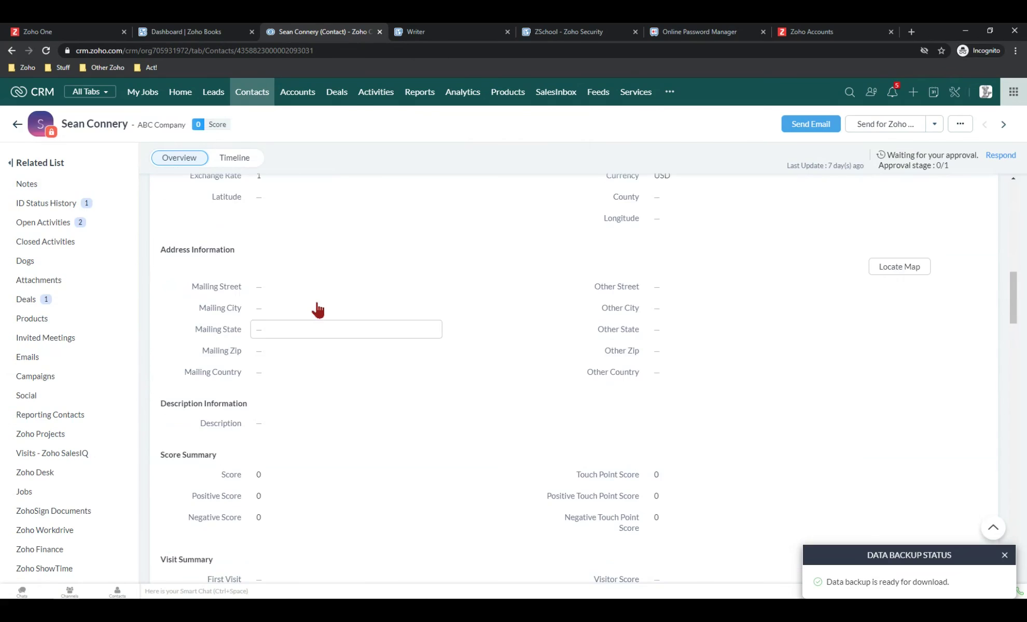
{"action": "scroll", "coordinate": [319, 311], "scroll_direction": "up", "scroll_amount": 5}
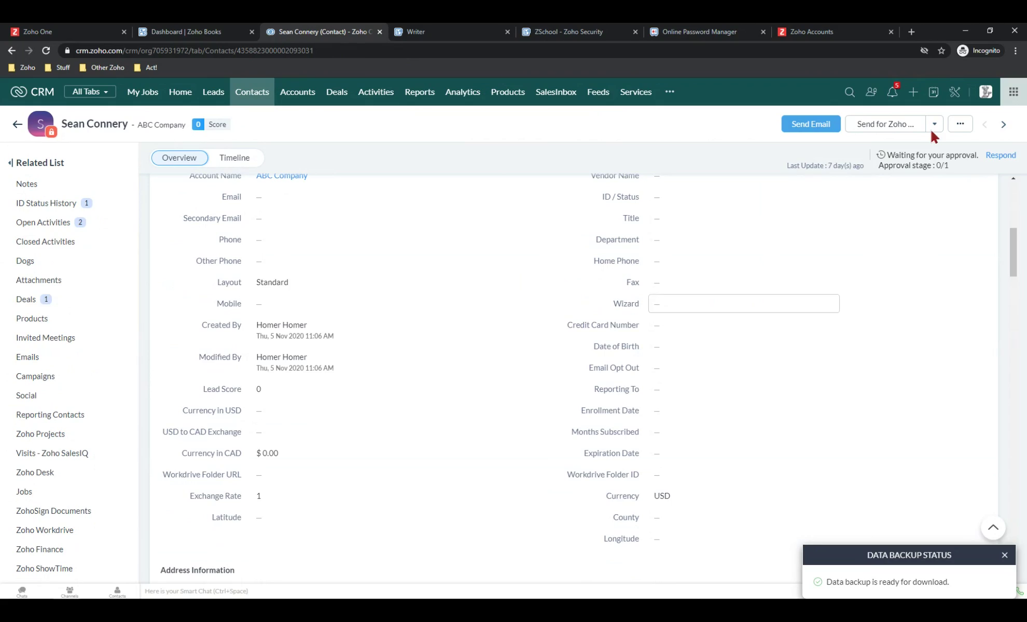
{"action": "mouse_move", "coordinate": [999, 155]}
Approve the contact's pending request with the comment 'hi'
{"action": "left_click", "coordinate": [999, 172]}
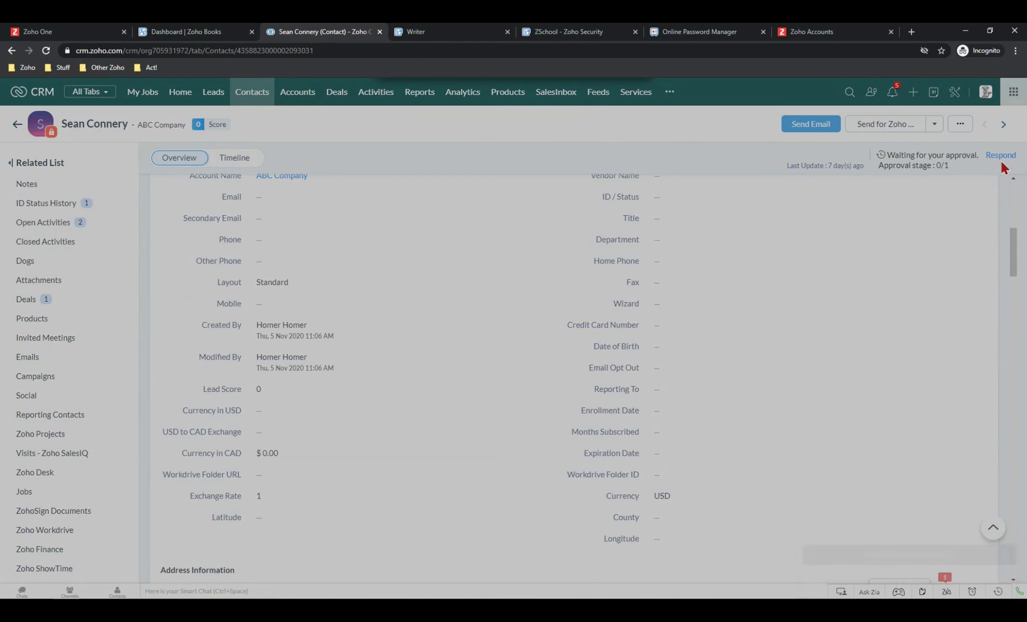
{"action": "left_click", "coordinate": [575, 142]}
{"action": "type", "text": "hi"}
{"action": "left_click", "coordinate": [615, 187]}
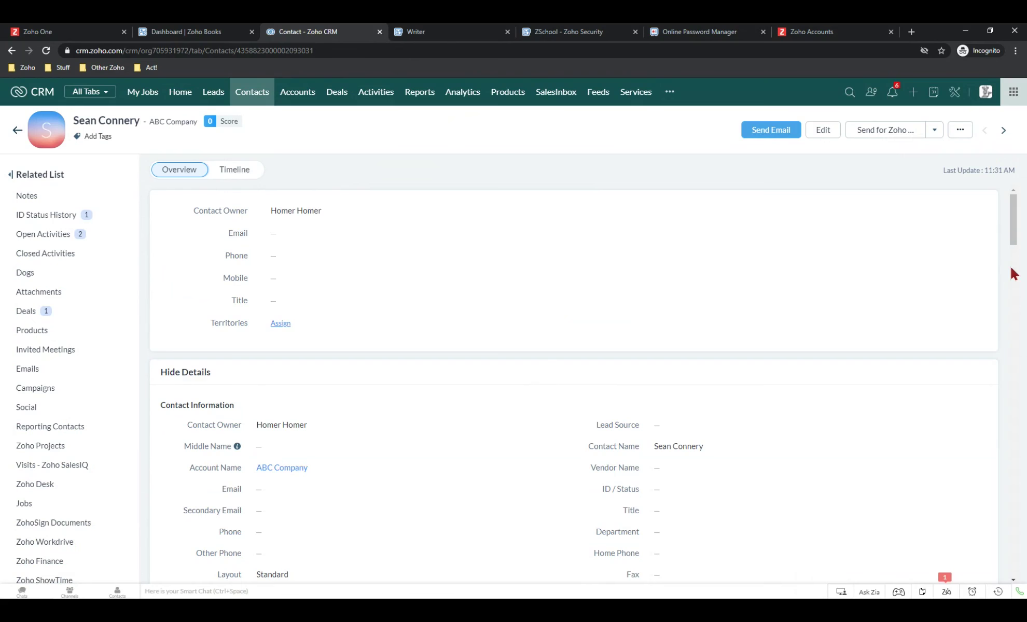
{"action": "scroll", "coordinate": [489, 262], "scroll_direction": "down", "scroll_amount": 10}
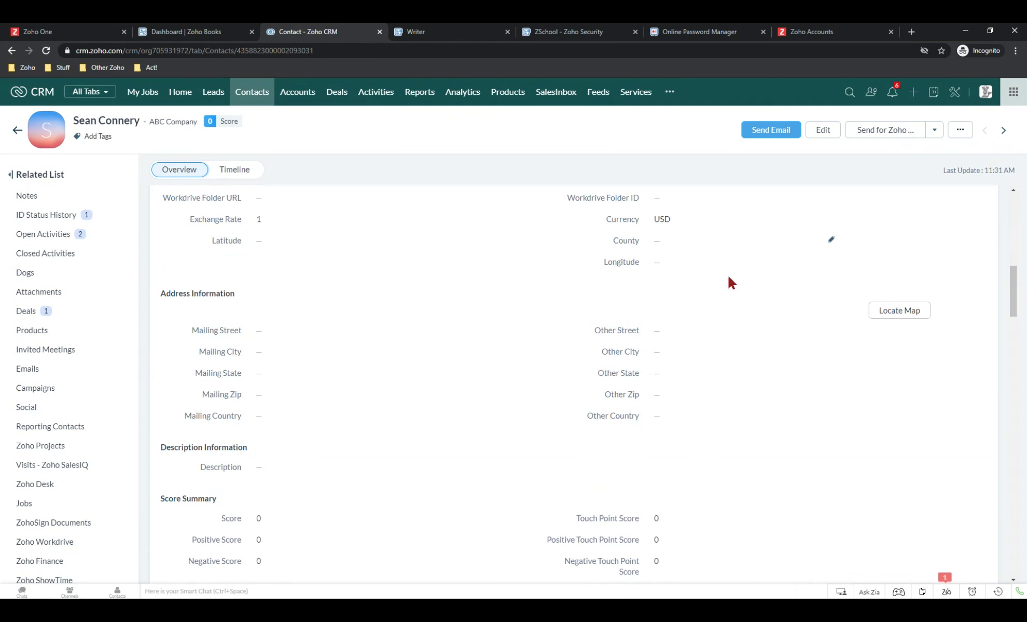
{"action": "scroll", "coordinate": [728, 277], "scroll_direction": "up", "scroll_amount": 4}
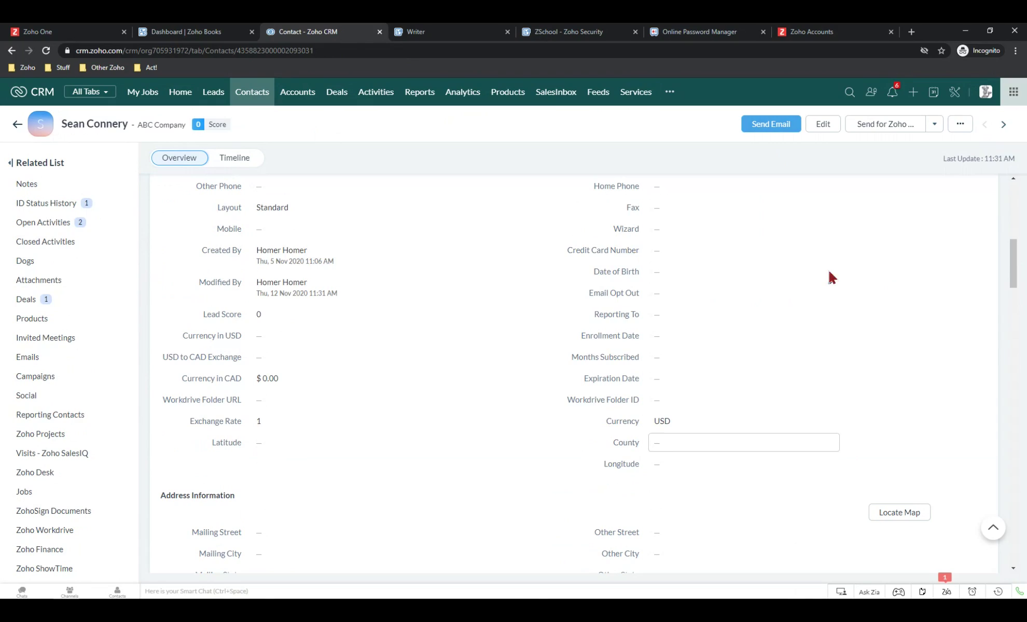
{"action": "left_click", "coordinate": [700, 249]}
{"action": "type", "text": "34535345345"}
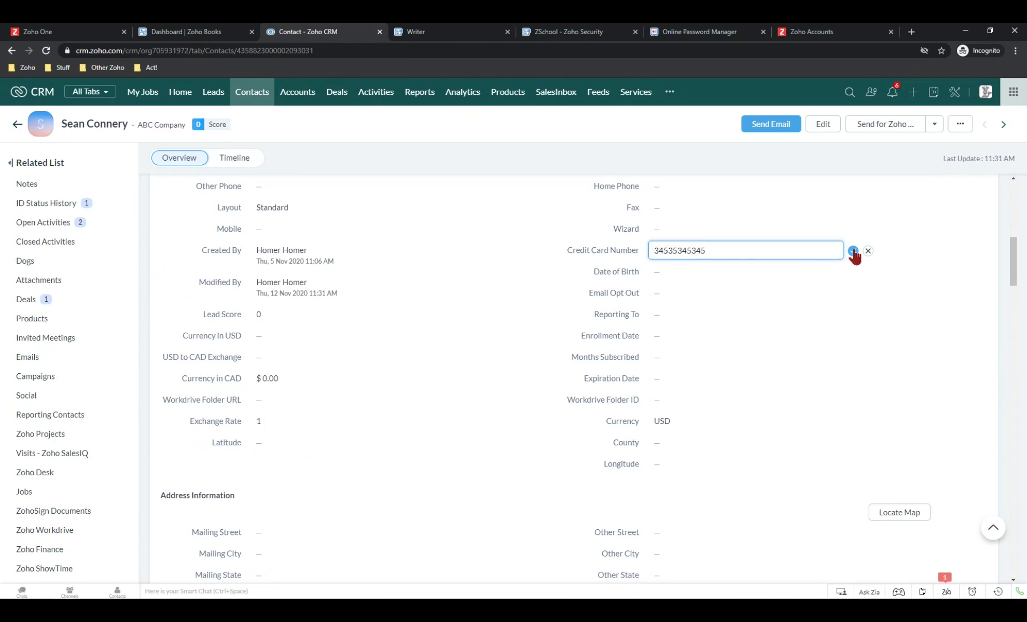
{"action": "left_click", "coordinate": [852, 251]}
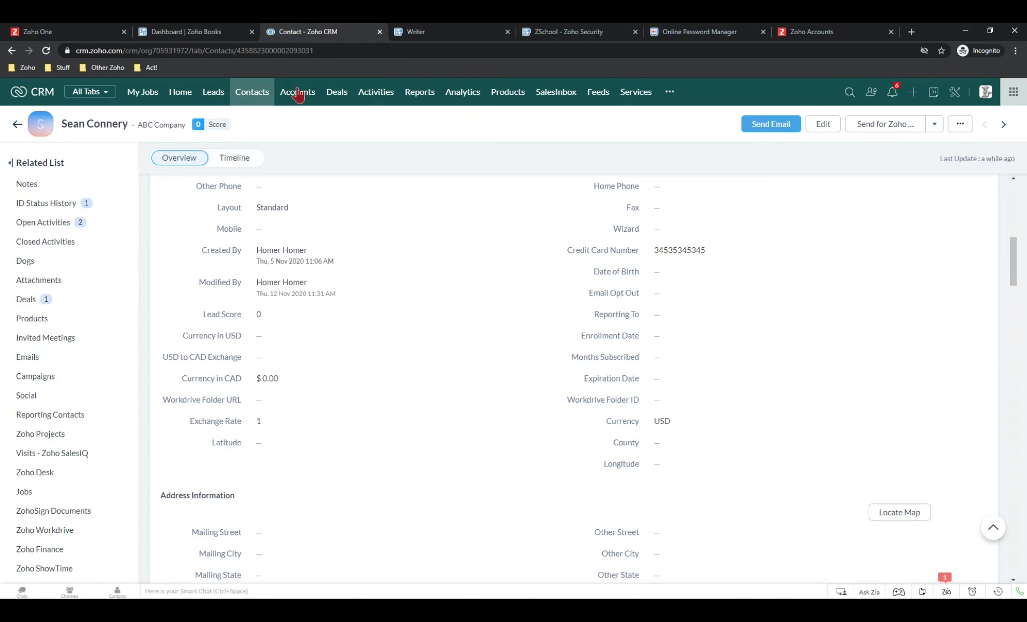
{"action": "left_click", "coordinate": [253, 93]}
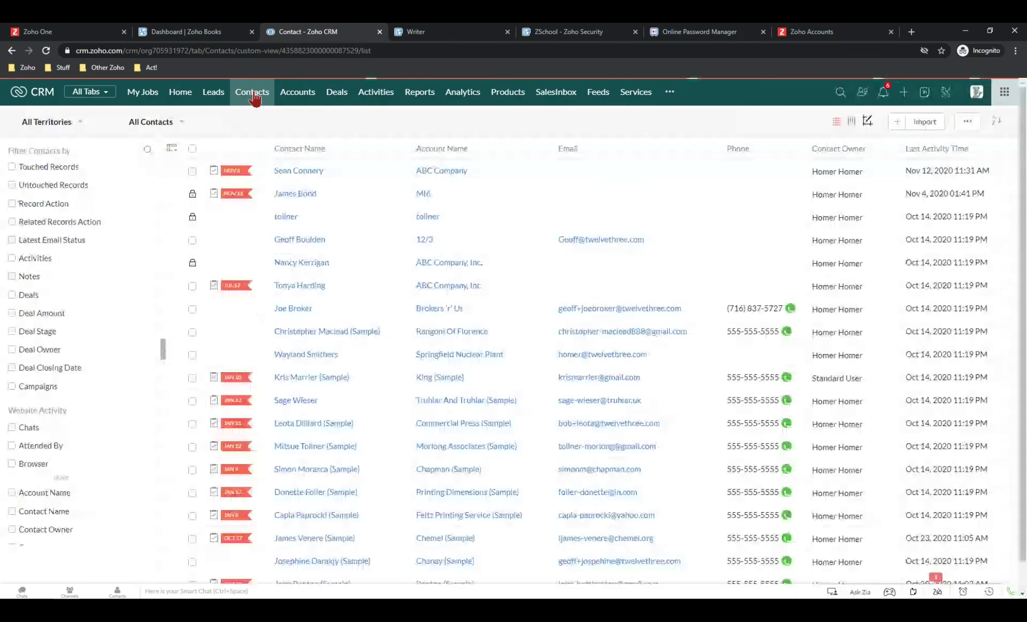
Drag Credit Card Number into the list view's displayed columns and save the column choice
{"action": "left_click", "coordinate": [172, 149]}
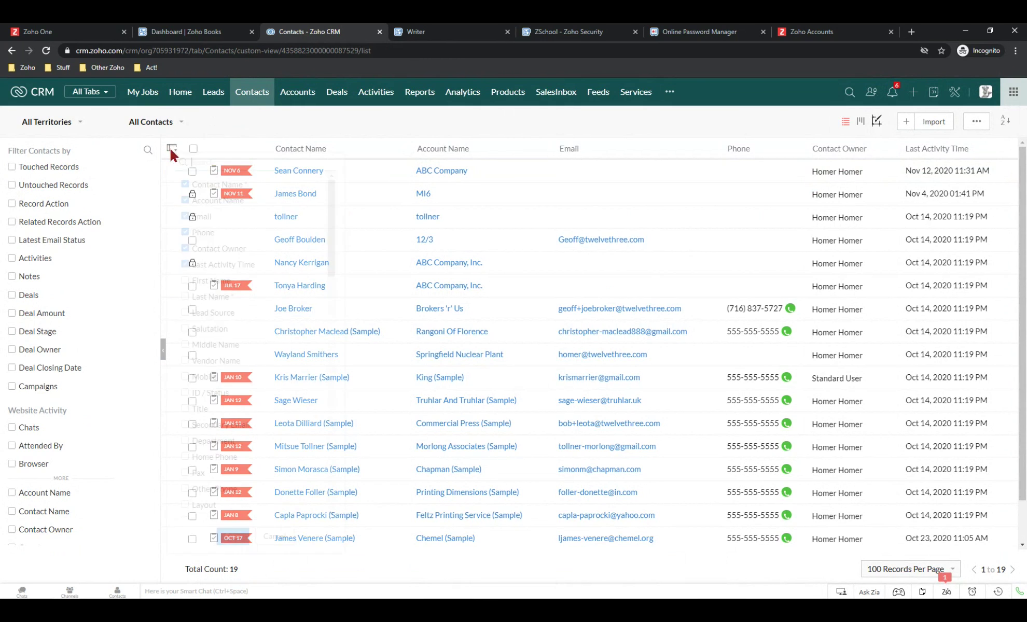
{"action": "scroll", "coordinate": [242, 398], "scroll_direction": "down", "scroll_amount": 1}
{"action": "scroll", "coordinate": [242, 399], "scroll_direction": "down", "scroll_amount": 6}
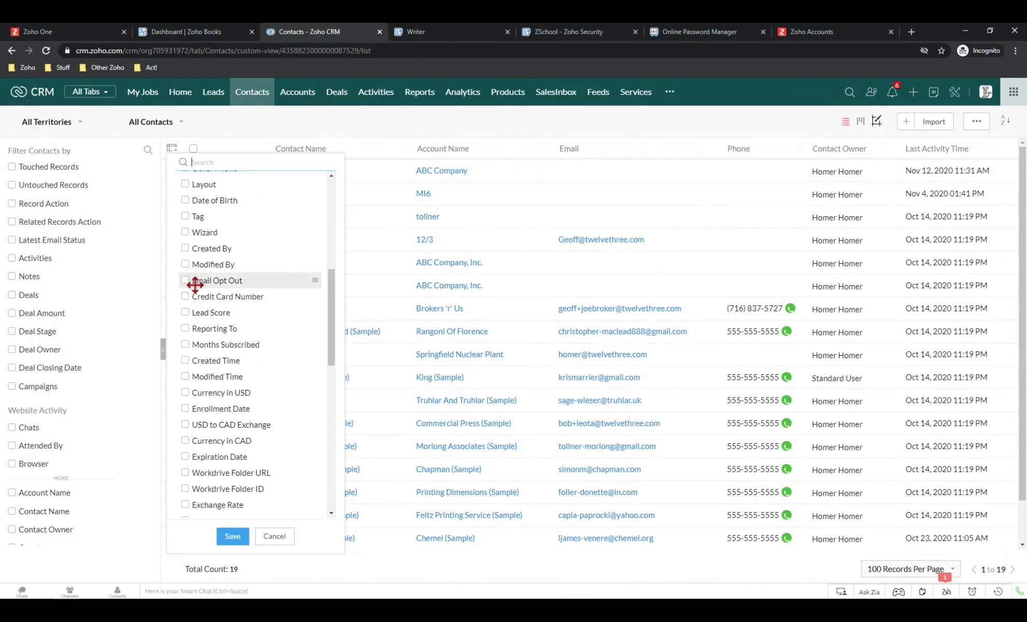
{"action": "left_click_drag", "start_coordinate": [189, 299], "coordinate": [254, 513]}
{"action": "left_click", "coordinate": [235, 537]}
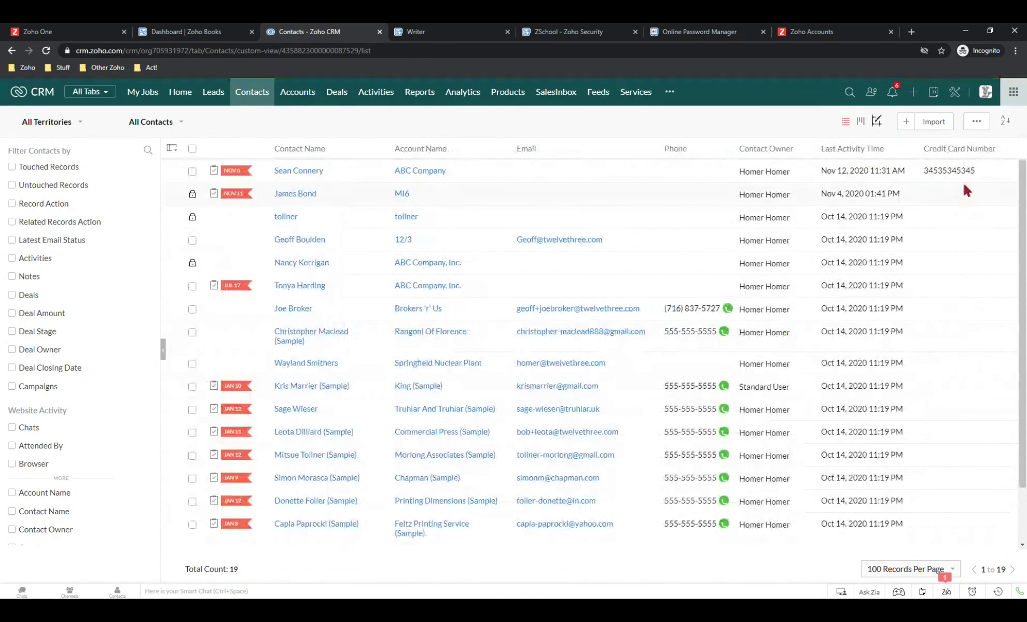
Switch the contacts list to Zoho Sheet View and continue past the instructions
{"action": "left_click", "coordinate": [975, 122]}
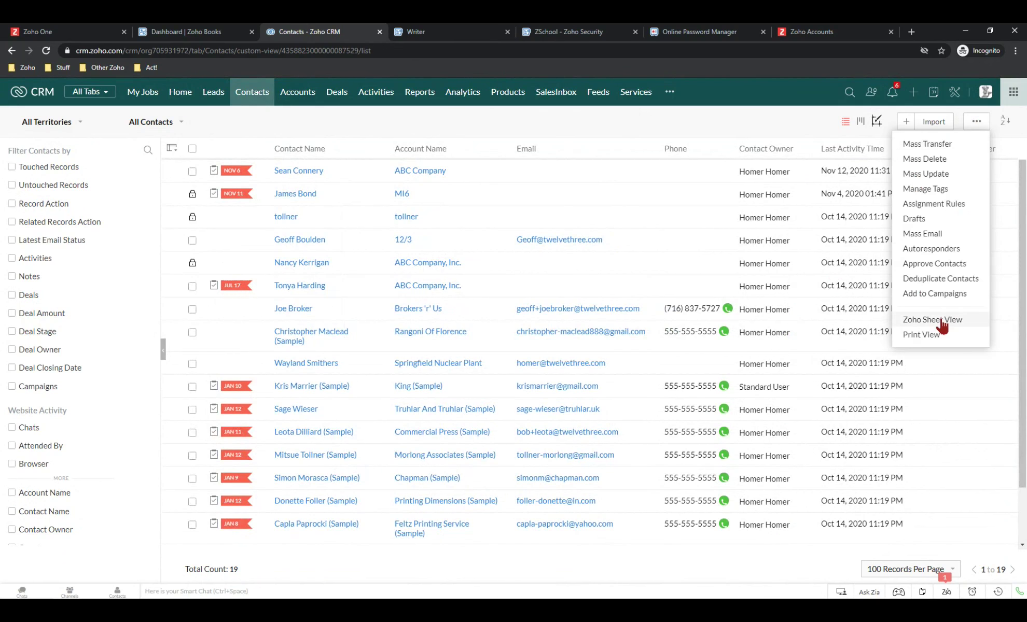
{"action": "left_click", "coordinate": [939, 320]}
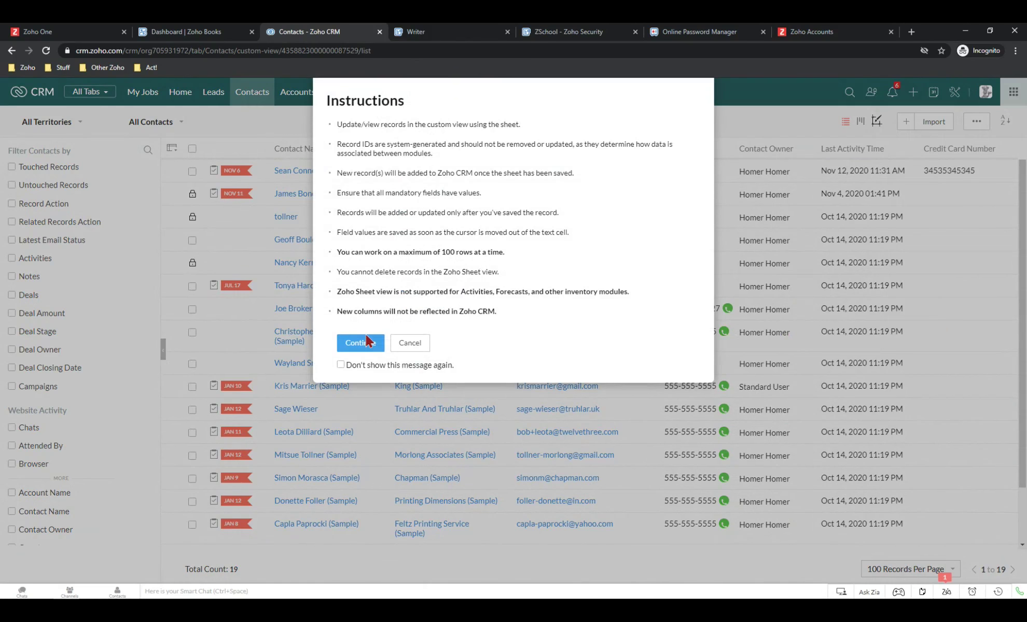
{"action": "left_click", "coordinate": [361, 345]}
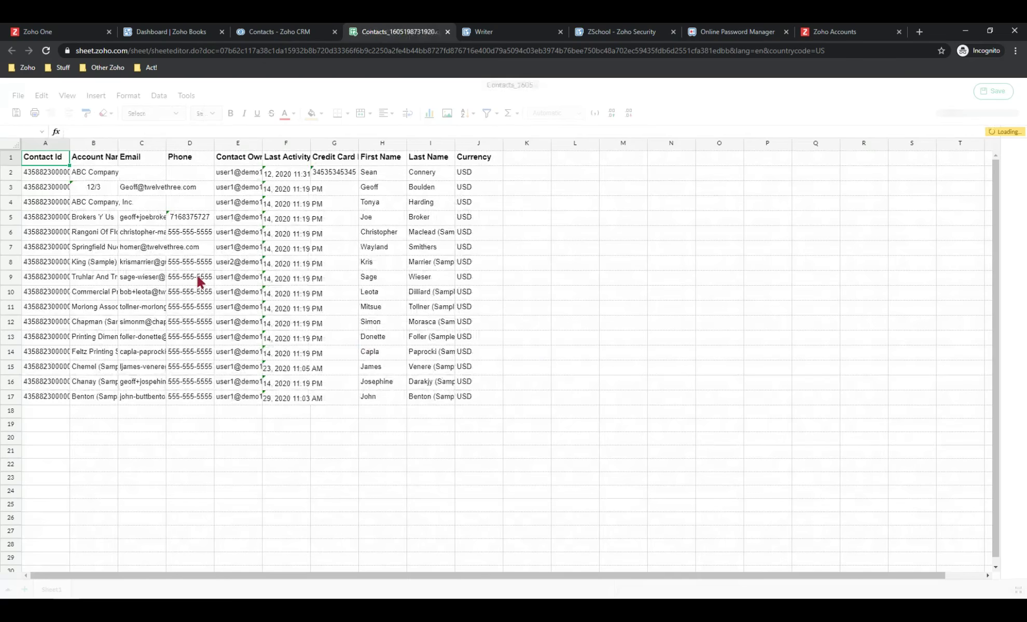
{"action": "left_click", "coordinate": [334, 174]}
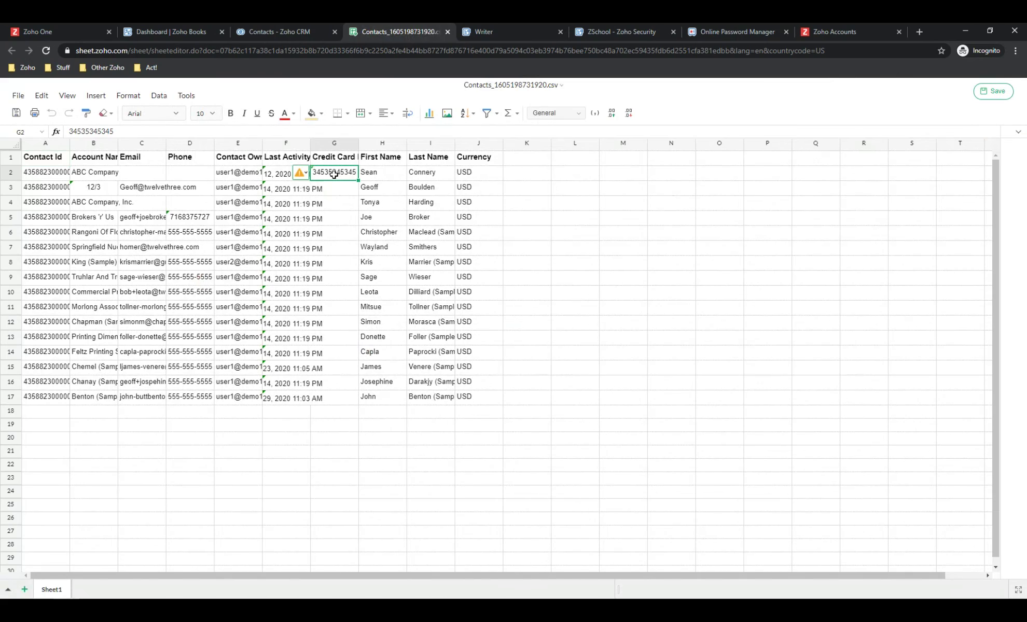
{"action": "mouse_move", "coordinate": [299, 175]}
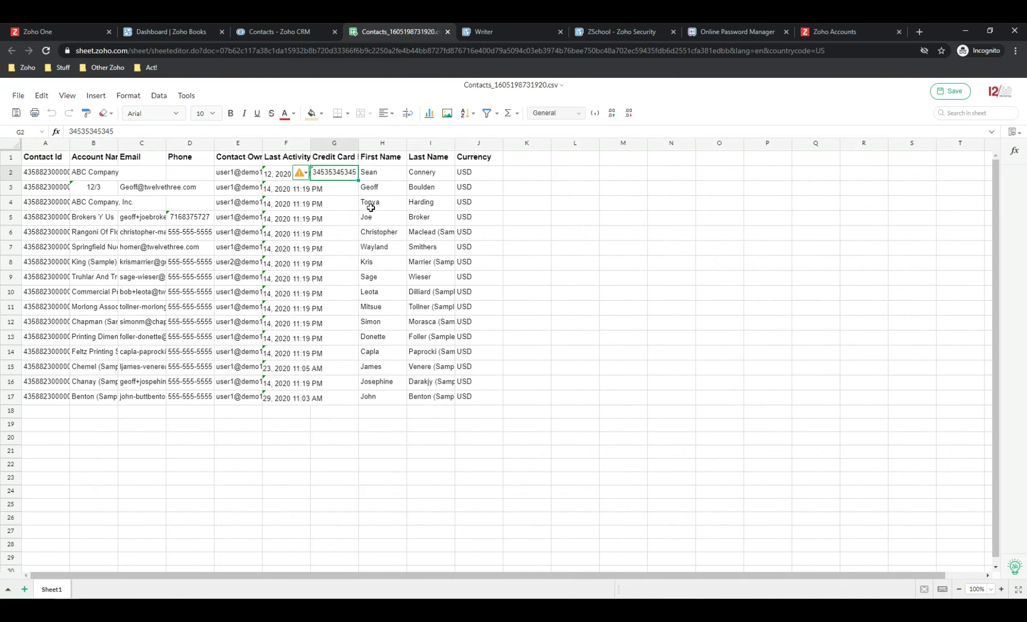
{"action": "scroll", "coordinate": [370, 207], "scroll_direction": "down", "scroll_amount": 2}
{"action": "scroll", "coordinate": [362, 210], "scroll_direction": "up", "scroll_amount": 2}
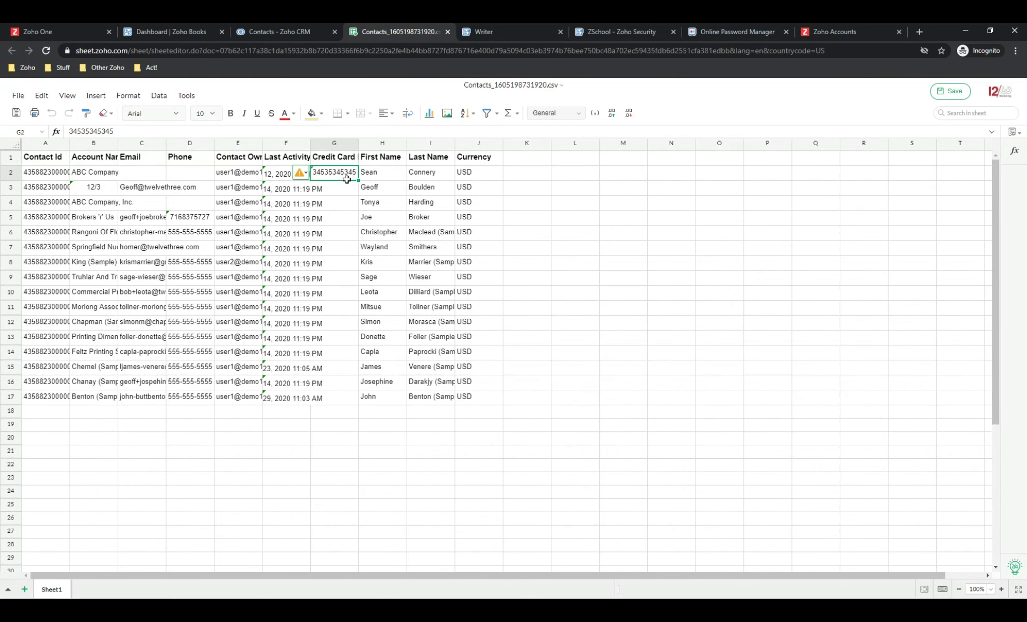
Return to the Zoho CRM contacts tab and open Setup's Security Control profiles
{"action": "left_click", "coordinate": [283, 32]}
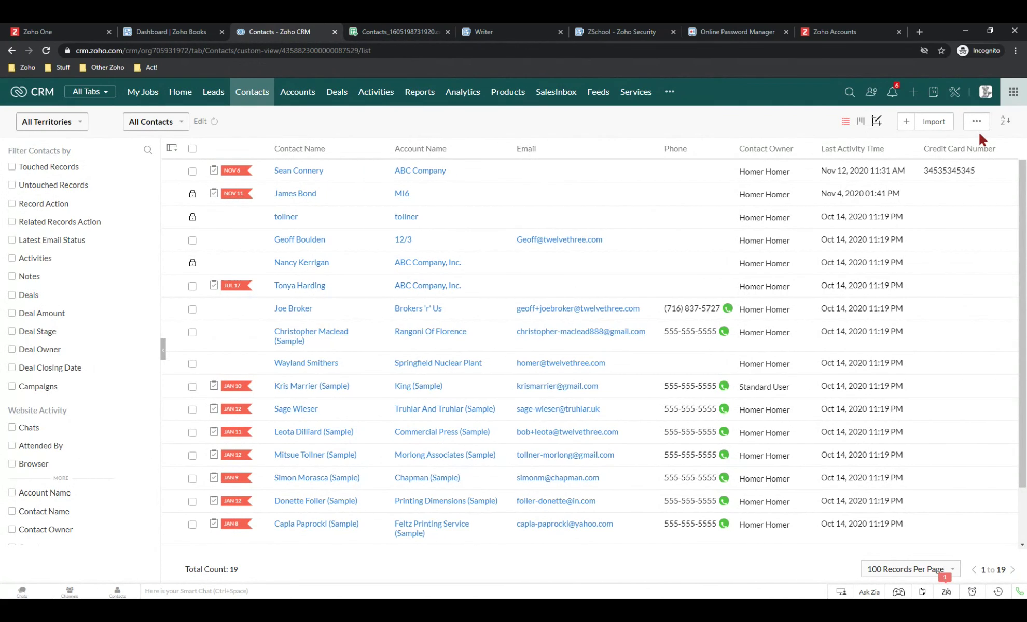
{"action": "left_click", "coordinate": [953, 96]}
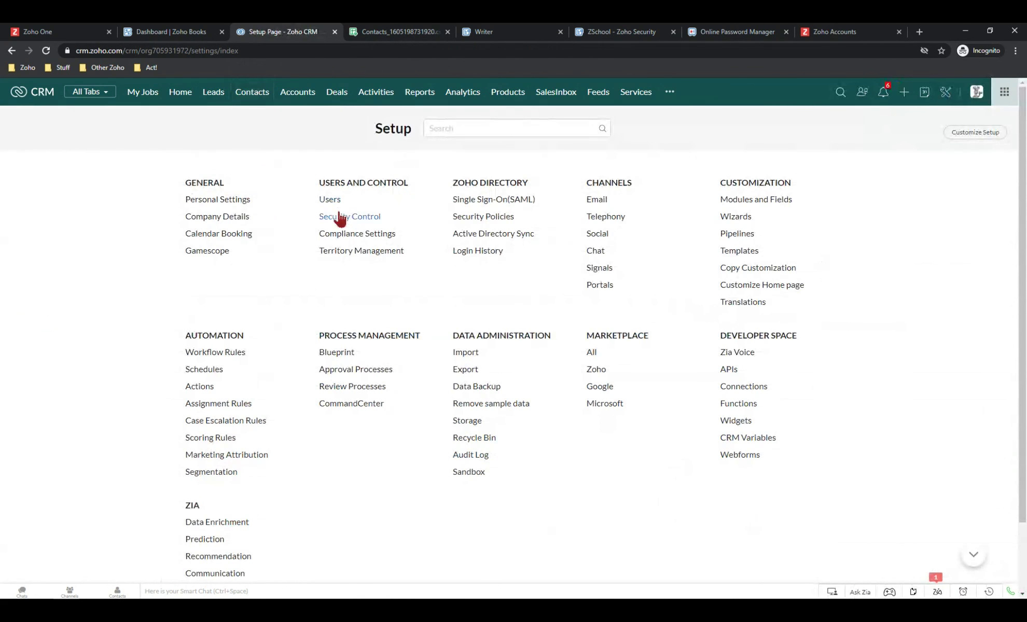
{"action": "left_click", "coordinate": [339, 222]}
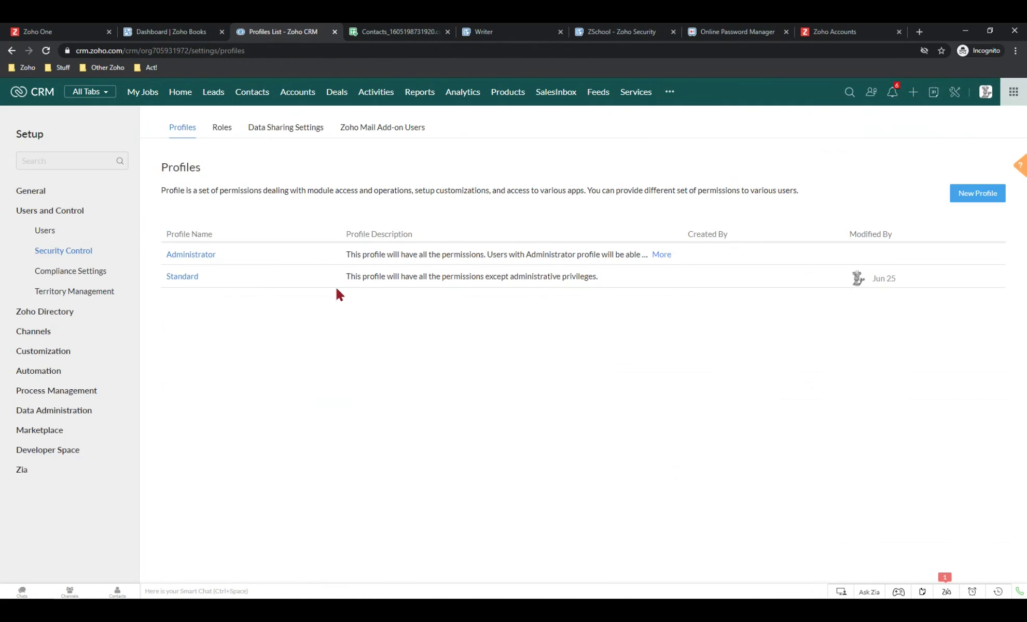
Open the Standard profile and scroll through its permissions down to Import/Export
{"action": "left_click", "coordinate": [179, 280]}
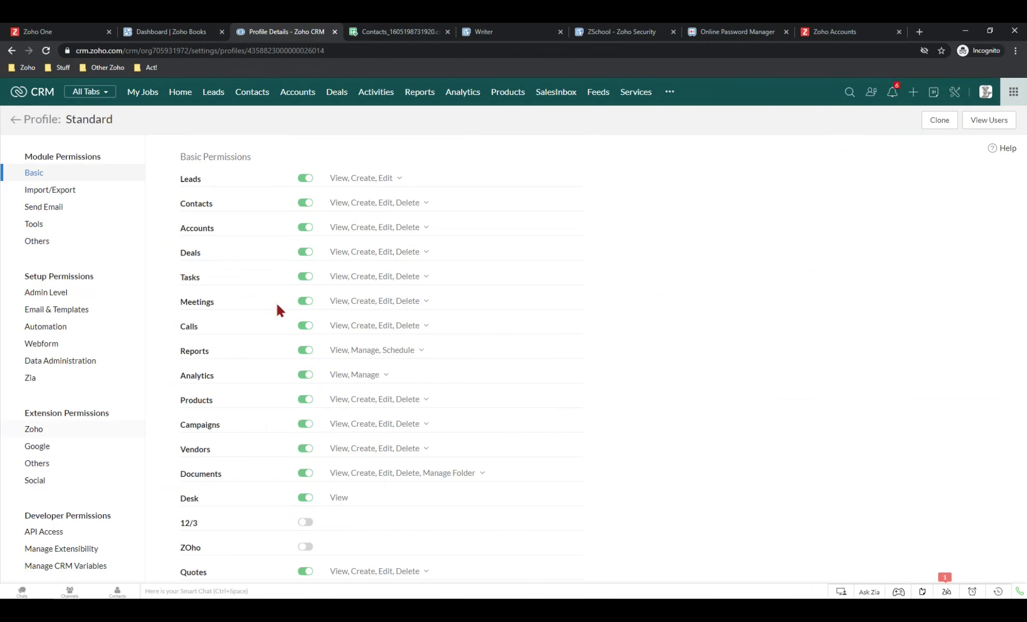
{"action": "scroll", "coordinate": [260, 297], "scroll_direction": "down", "scroll_amount": 1}
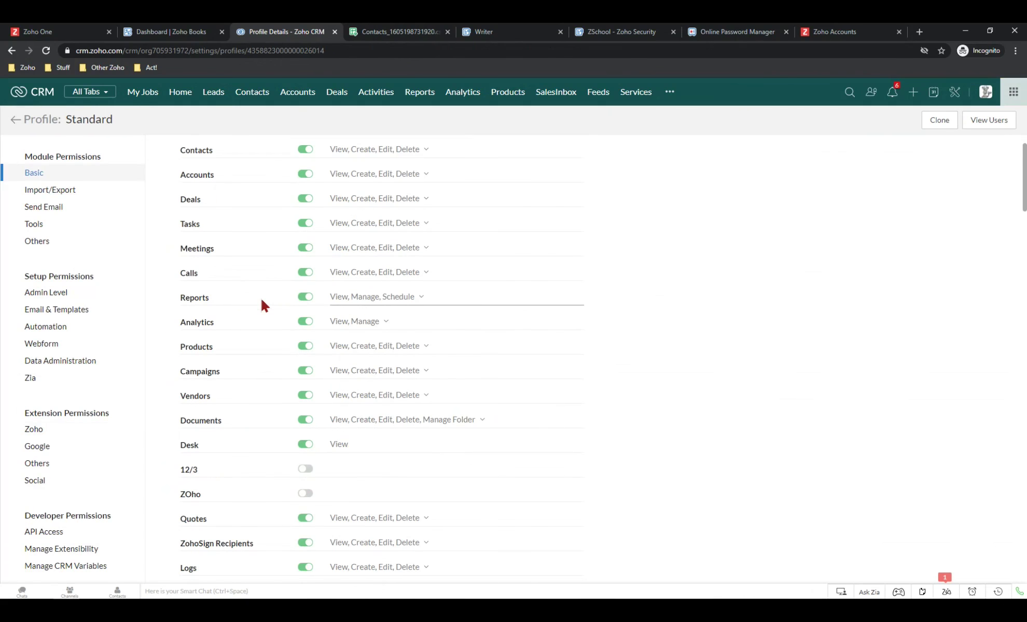
{"action": "scroll", "coordinate": [259, 296], "scroll_direction": "down", "scroll_amount": 1}
{"action": "scroll", "coordinate": [262, 301], "scroll_direction": "down", "scroll_amount": 5}
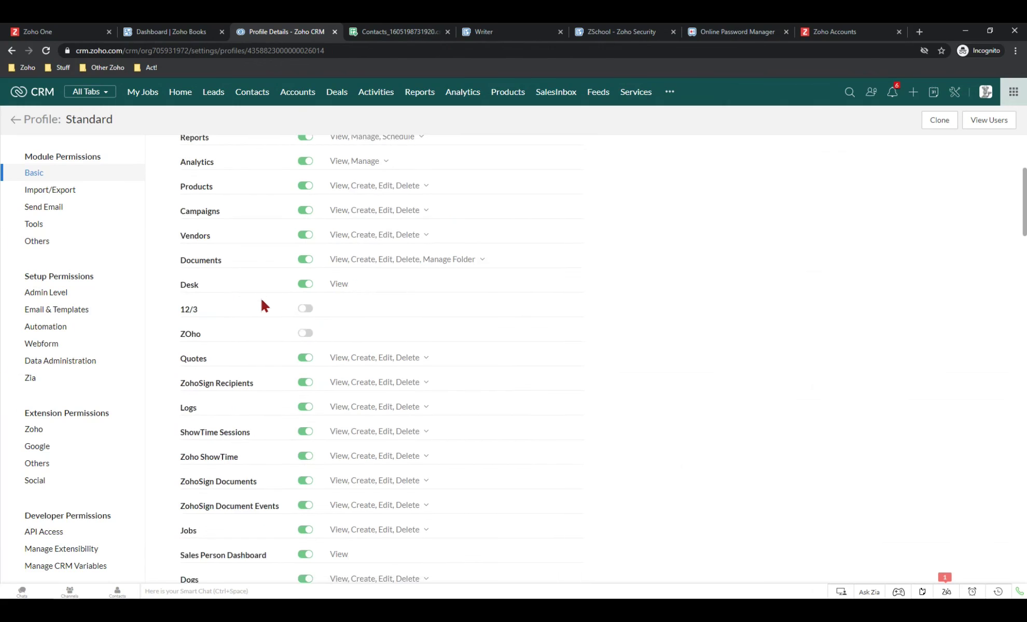
{"action": "scroll", "coordinate": [261, 301], "scroll_direction": "down", "scroll_amount": 3}
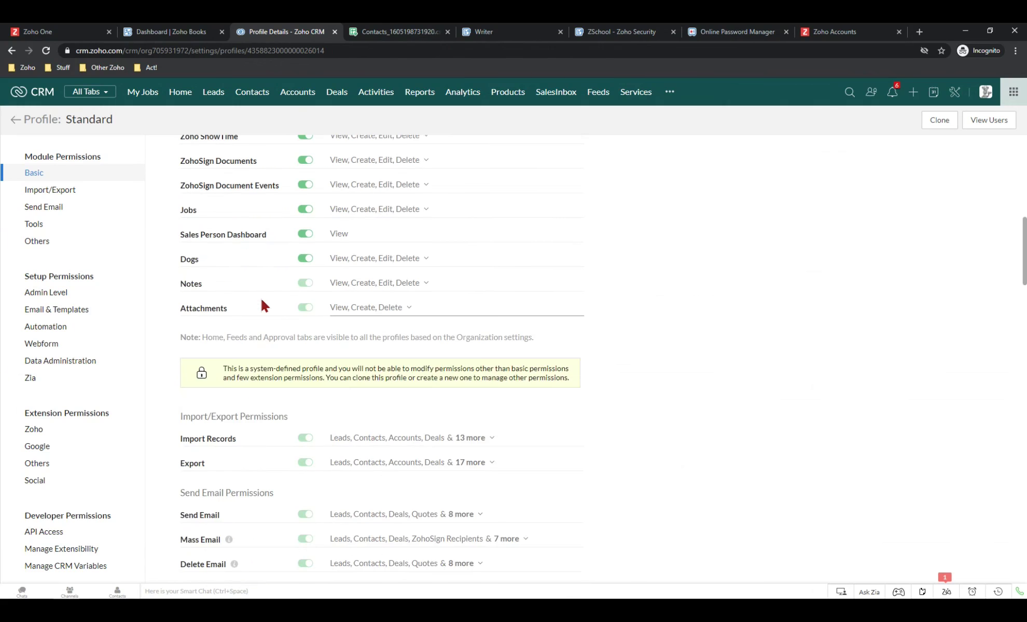
{"action": "scroll", "coordinate": [261, 301], "scroll_direction": "down", "scroll_amount": 1}
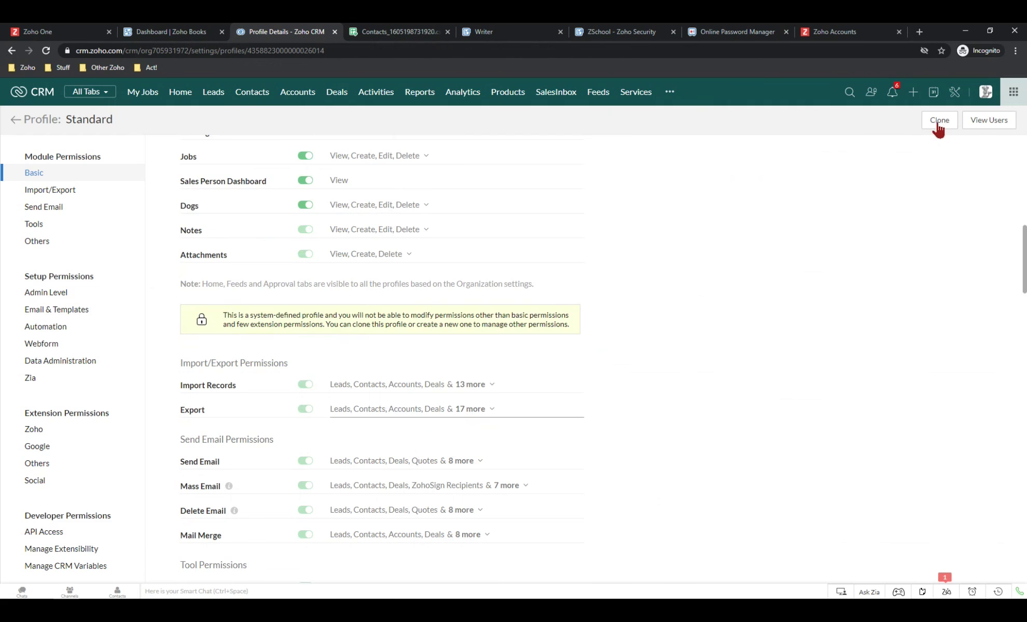
{"action": "scroll", "coordinate": [941, 129], "scroll_direction": "up", "scroll_amount": 10}
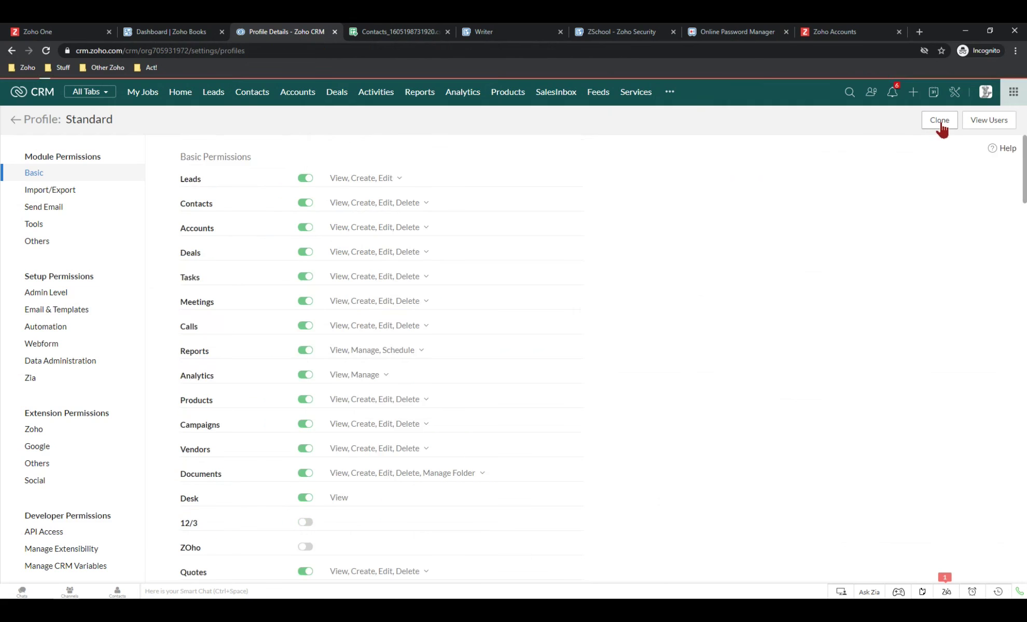
Clone the Standard profile, naming the copy 'T3 Sales People'
{"action": "left_click", "coordinate": [939, 120]}
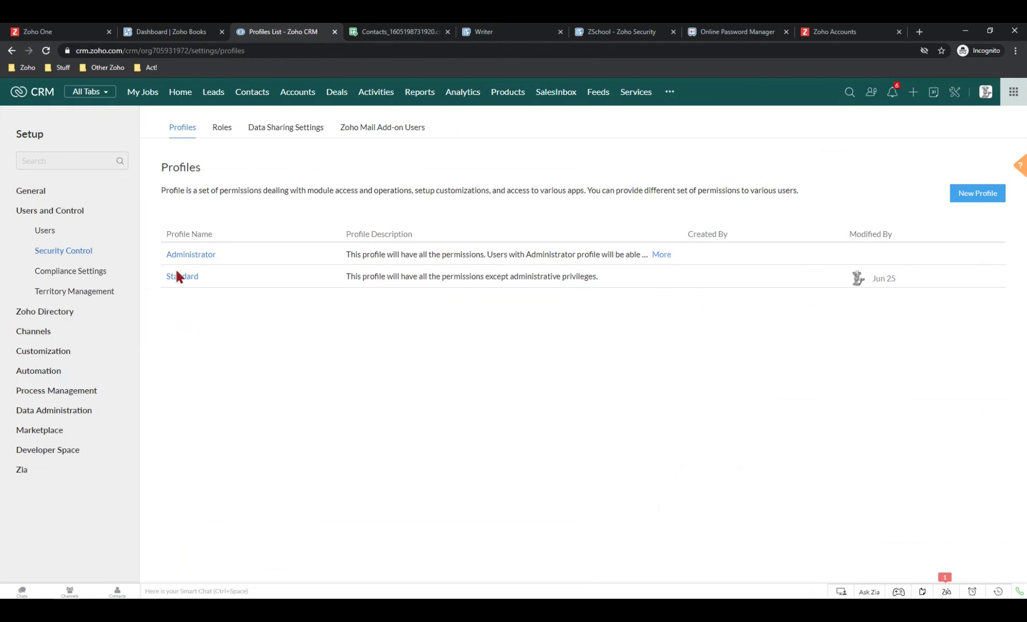
{"action": "left_click", "coordinate": [206, 277]}
{"action": "left_click", "coordinate": [232, 280]}
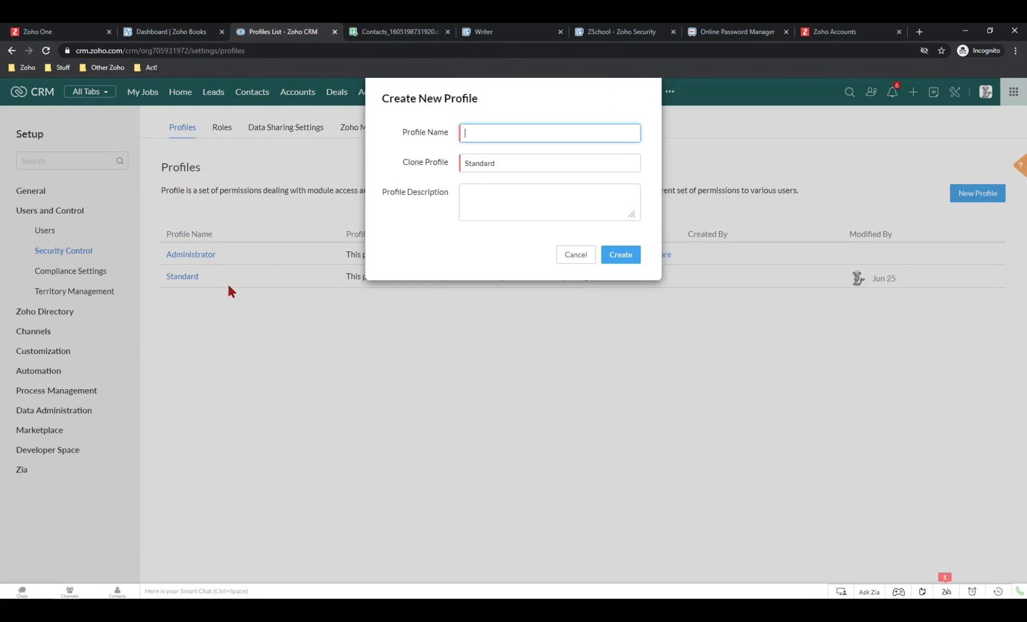
{"action": "type", "text": "T3 Sales People"}
Create the cloned T3 Sales People profile and review its permission settings
{"action": "left_click", "coordinate": [620, 263]}
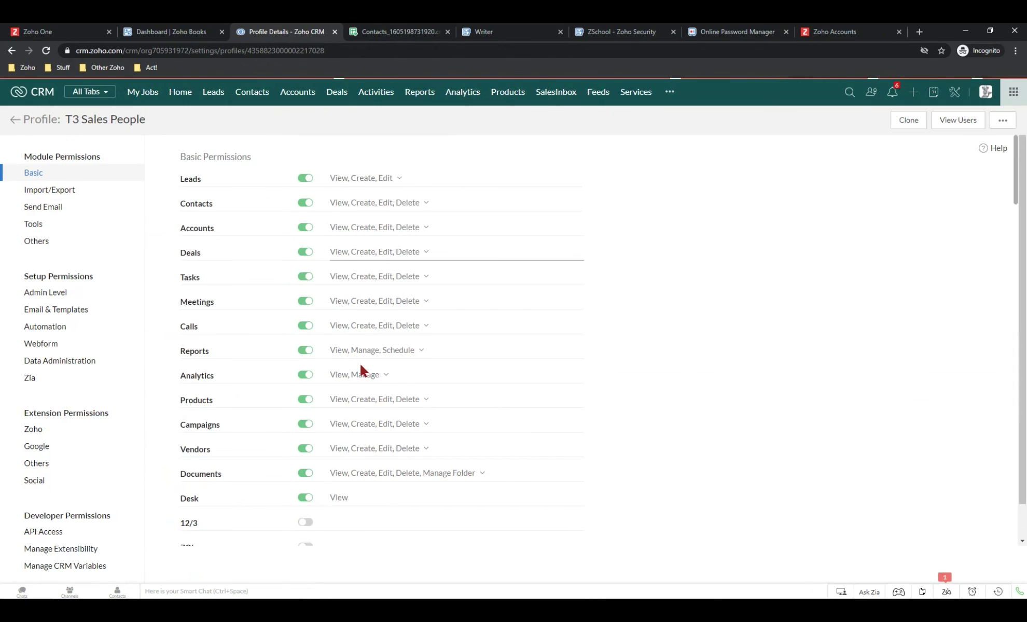
{"action": "scroll", "coordinate": [386, 498], "scroll_direction": "down", "scroll_amount": 6}
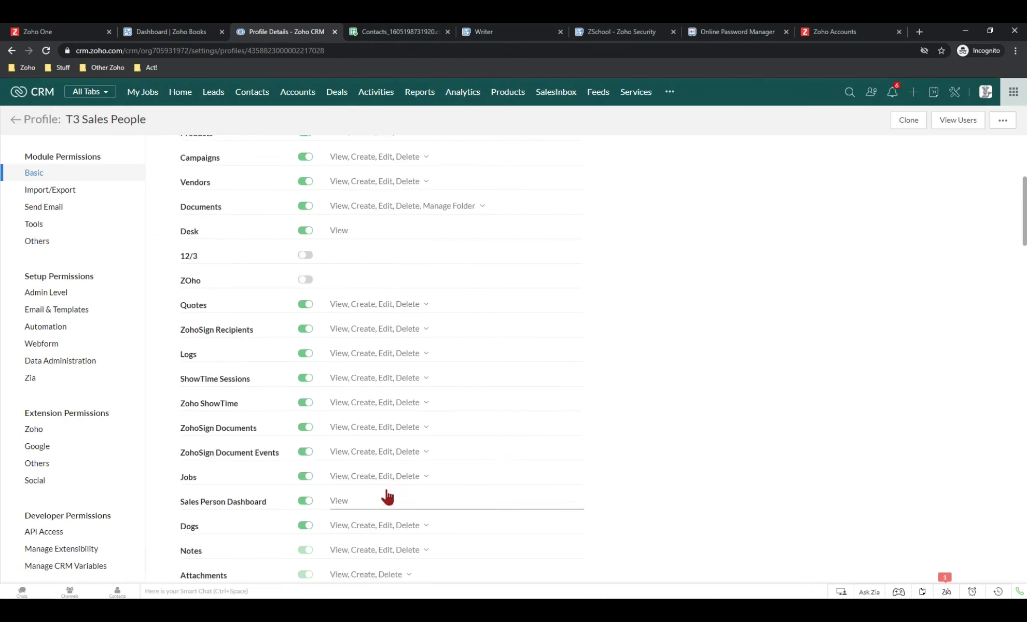
{"action": "scroll", "coordinate": [390, 491], "scroll_direction": "down", "scroll_amount": 8}
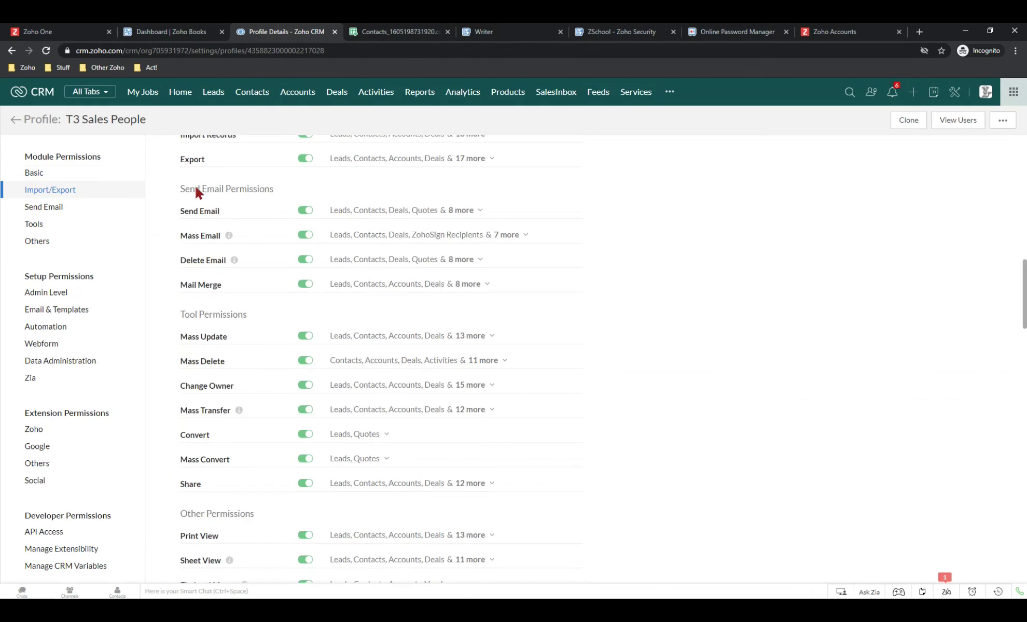
{"action": "scroll", "coordinate": [279, 257], "scroll_direction": "up", "scroll_amount": 2}
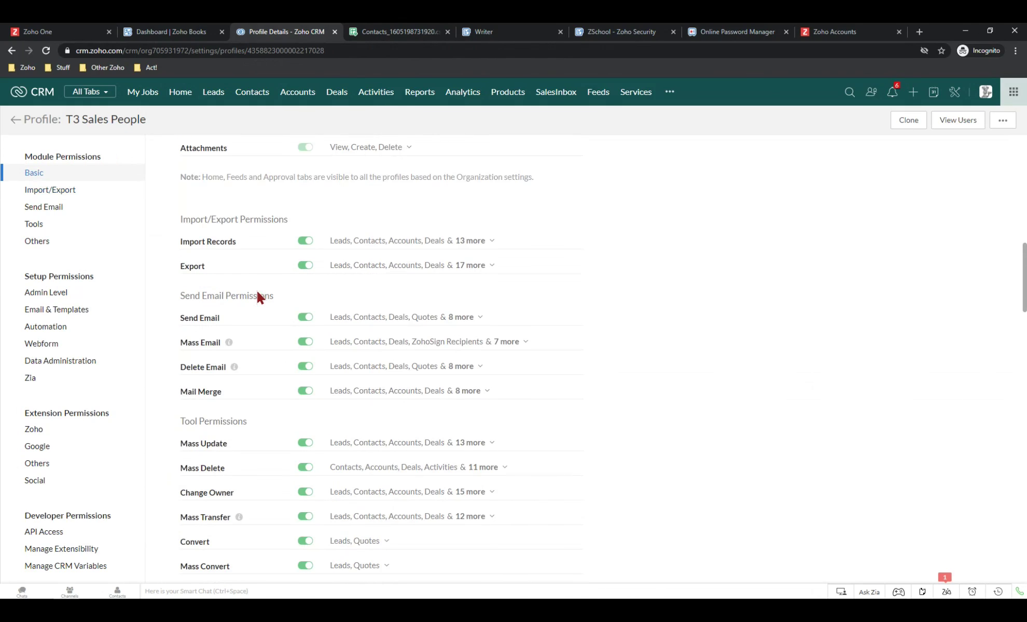
Remove Contacts and Deals from the modules allowed for export
{"action": "left_click", "coordinate": [493, 267]}
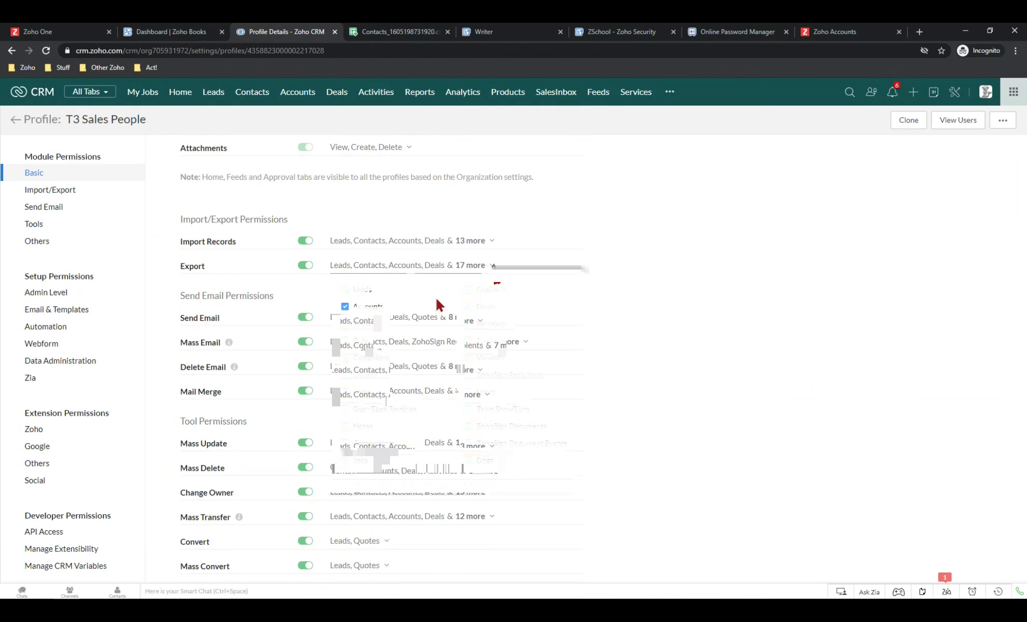
{"action": "left_click", "coordinate": [470, 291]}
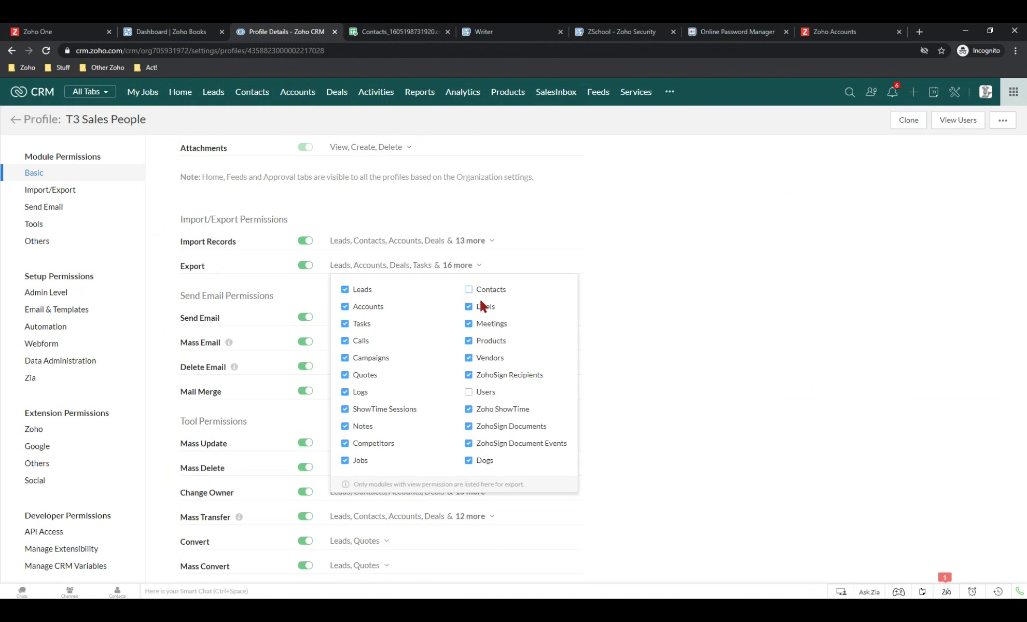
{"action": "left_click", "coordinate": [467, 307]}
Switch off the Export and Mass Delete permissions entirely
{"action": "left_click", "coordinate": [305, 265]}
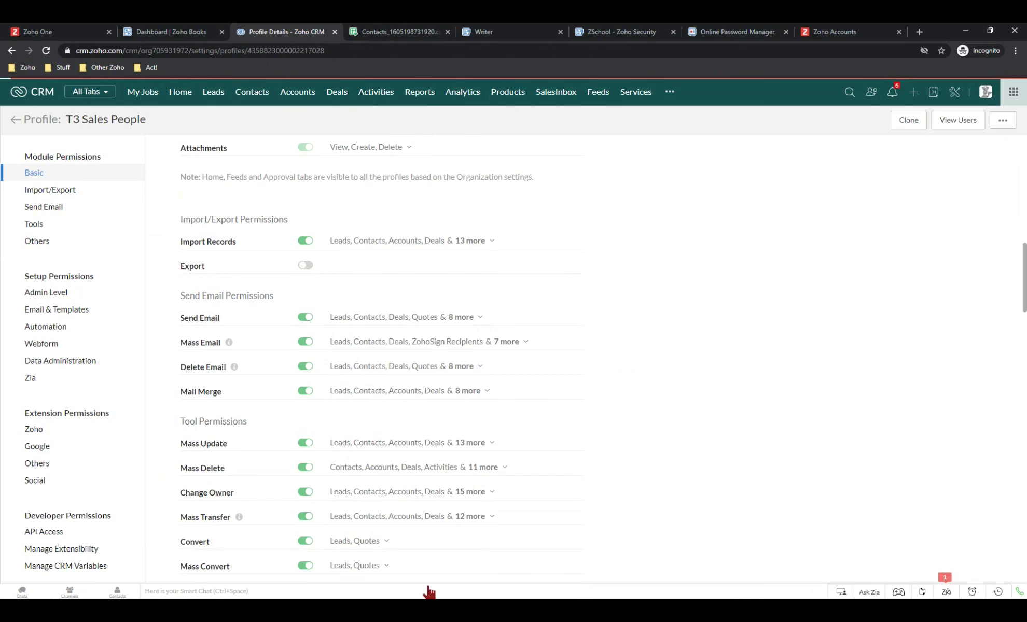
{"action": "left_click", "coordinate": [305, 469]}
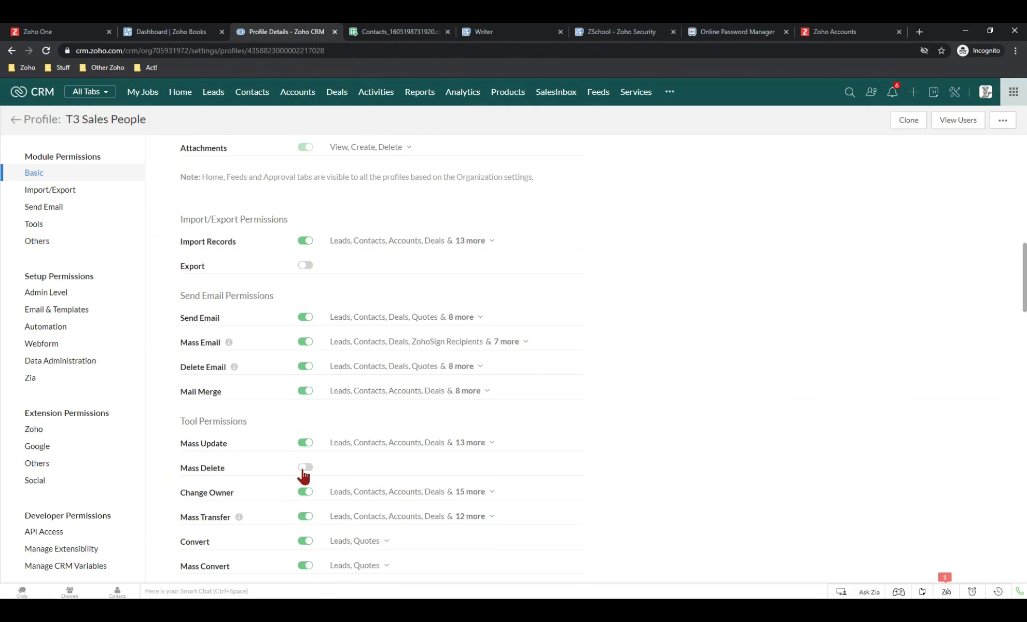
{"action": "scroll", "coordinate": [305, 470], "scroll_direction": "down", "scroll_amount": 2}
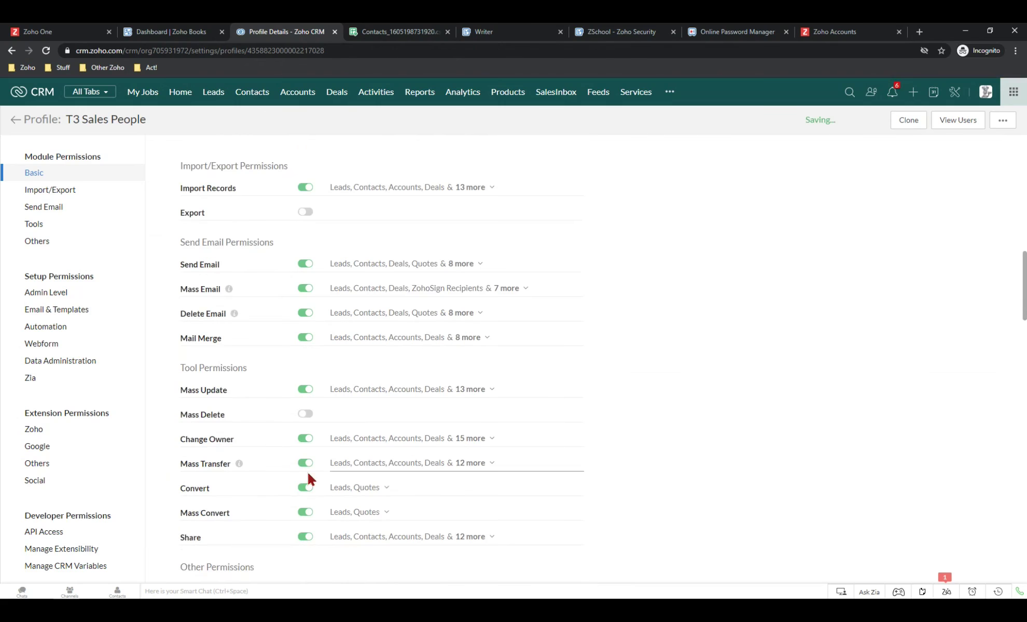
{"action": "scroll", "coordinate": [332, 469], "scroll_direction": "down", "scroll_amount": 5}
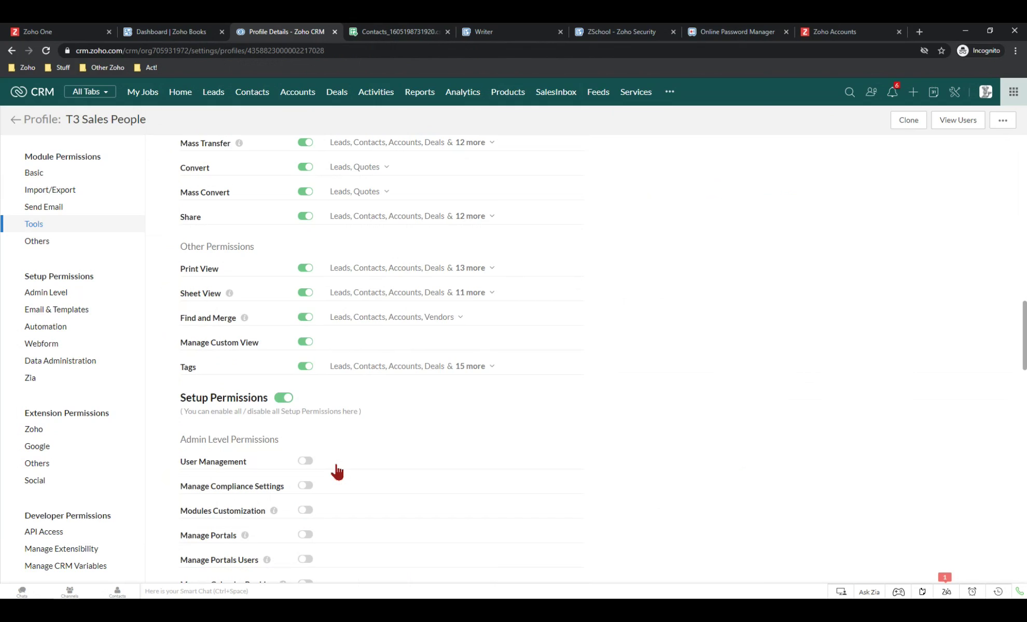
{"action": "scroll", "coordinate": [344, 456], "scroll_direction": "up", "scroll_amount": 4}
{"action": "scroll", "coordinate": [340, 467], "scroll_direction": "up", "scroll_amount": 11}
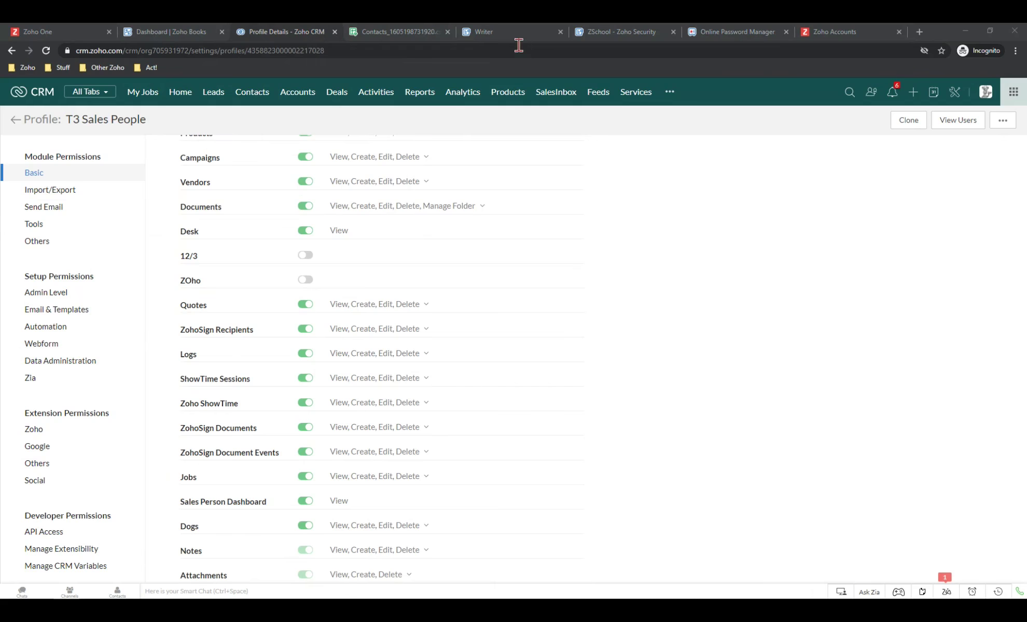
{"action": "left_click", "coordinate": [835, 32]}
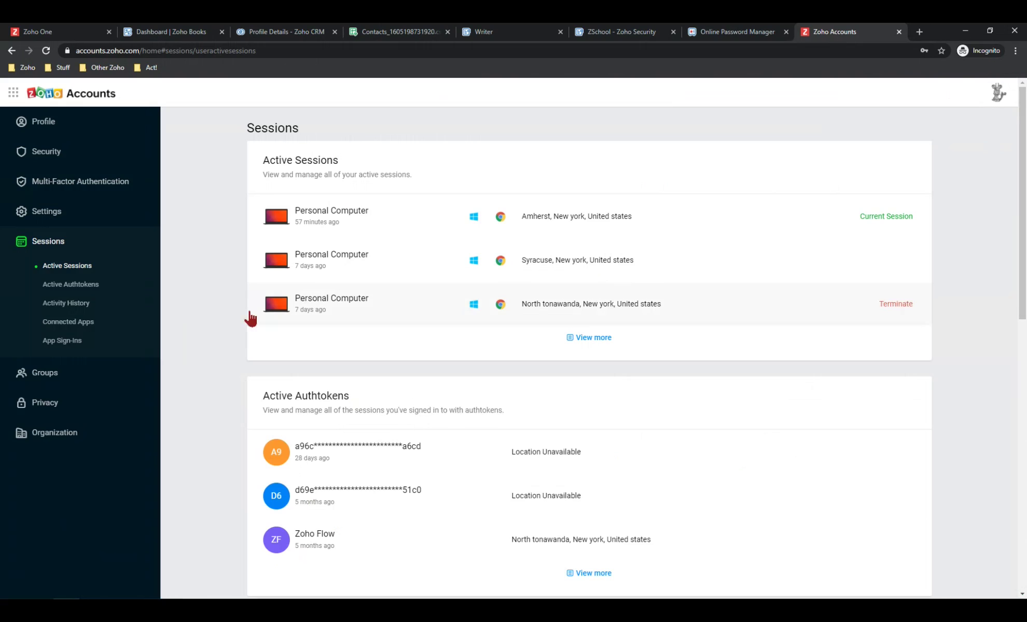
{"action": "left_click", "coordinate": [85, 183]}
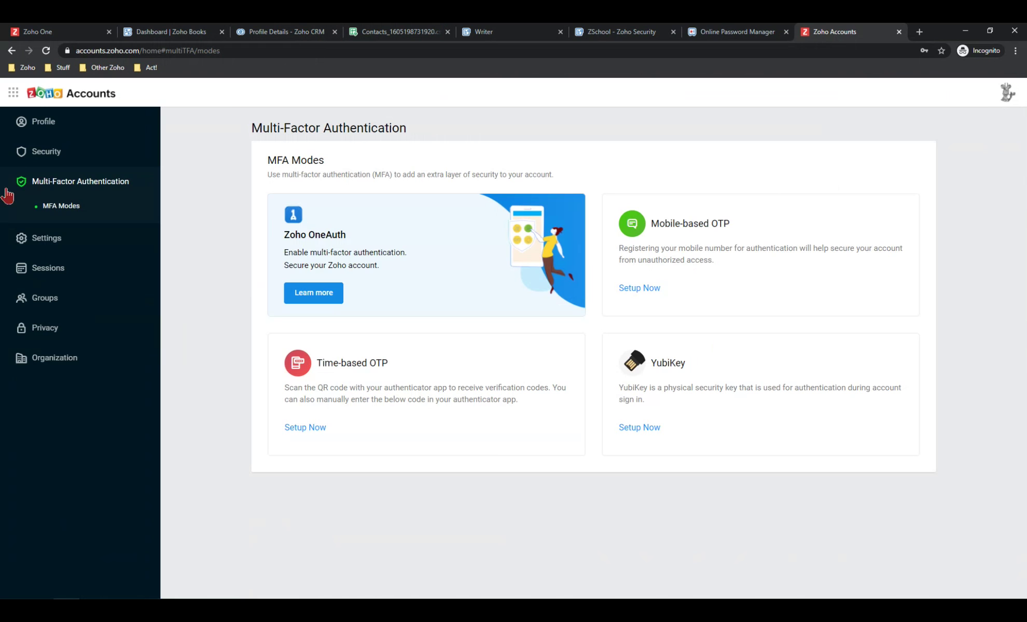
{"action": "left_click", "coordinate": [47, 268]}
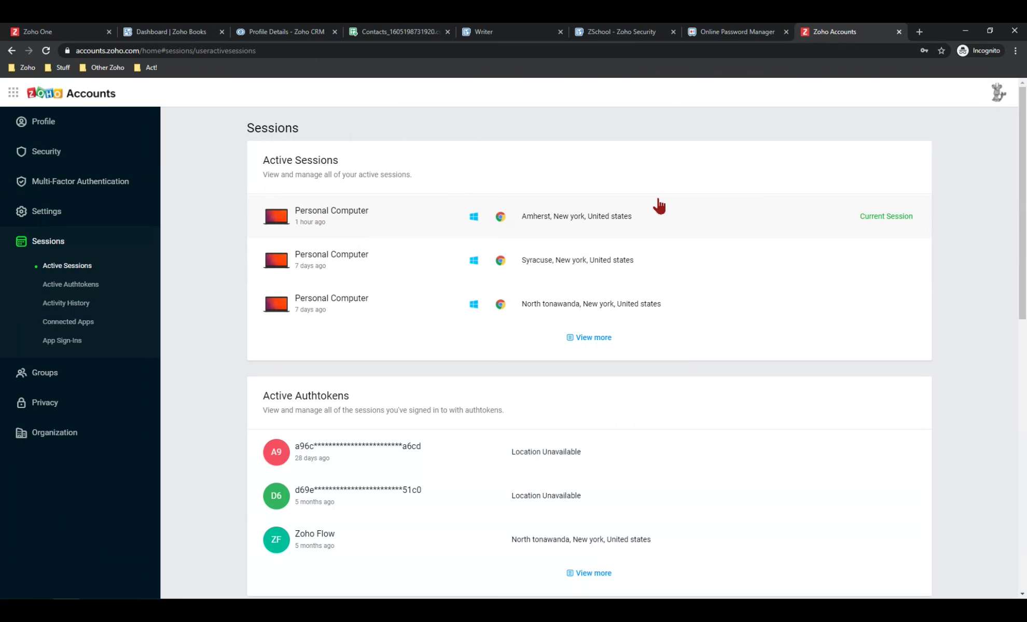
{"action": "mouse_move", "coordinate": [887, 276]}
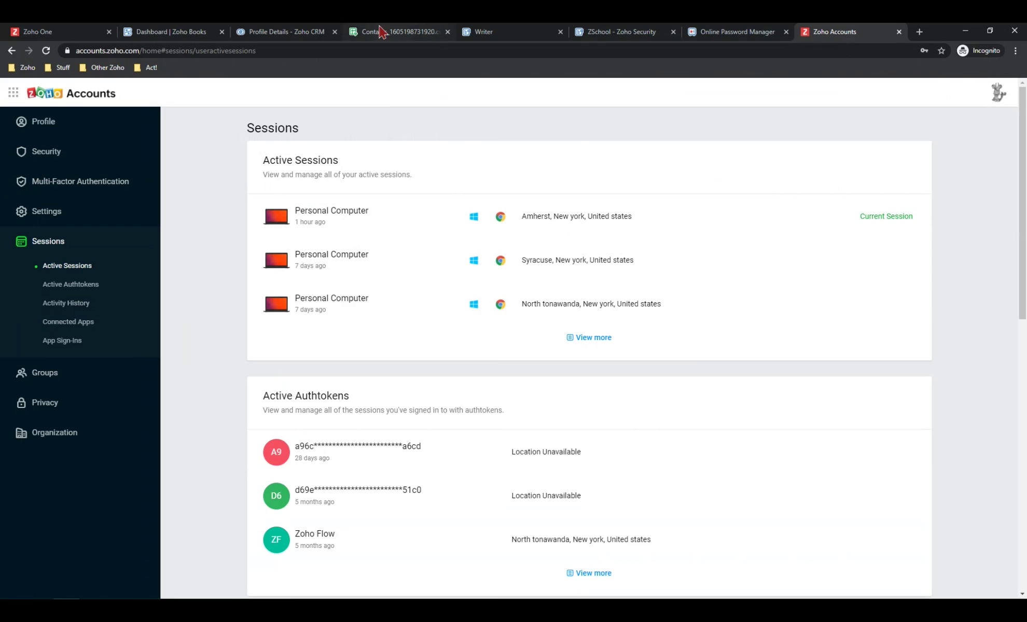
{"action": "left_click", "coordinate": [270, 32]}
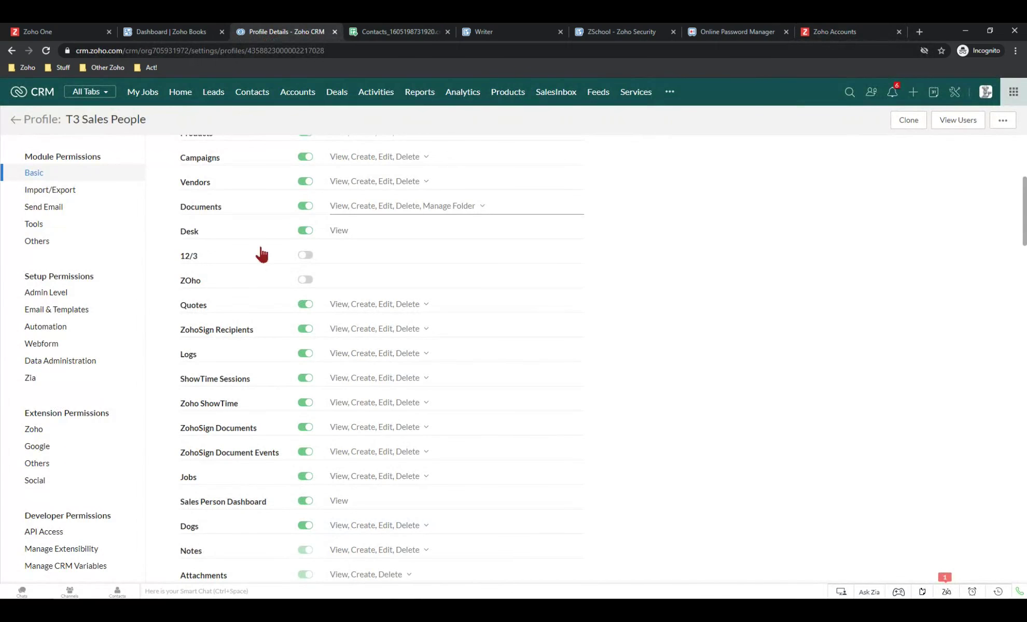
{"action": "scroll", "coordinate": [320, 382], "scroll_direction": "up", "scroll_amount": 1}
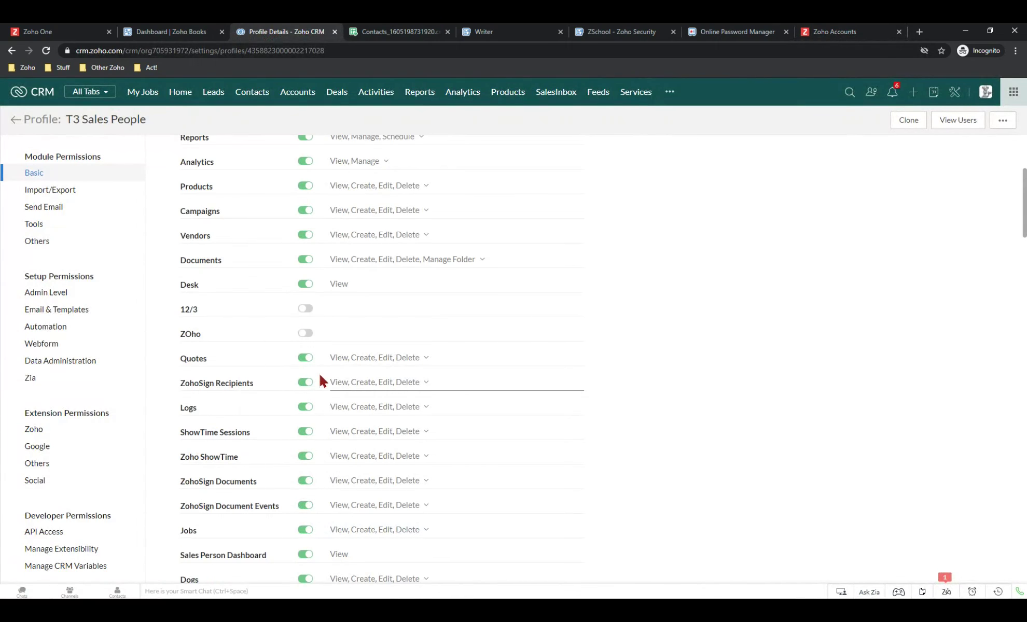